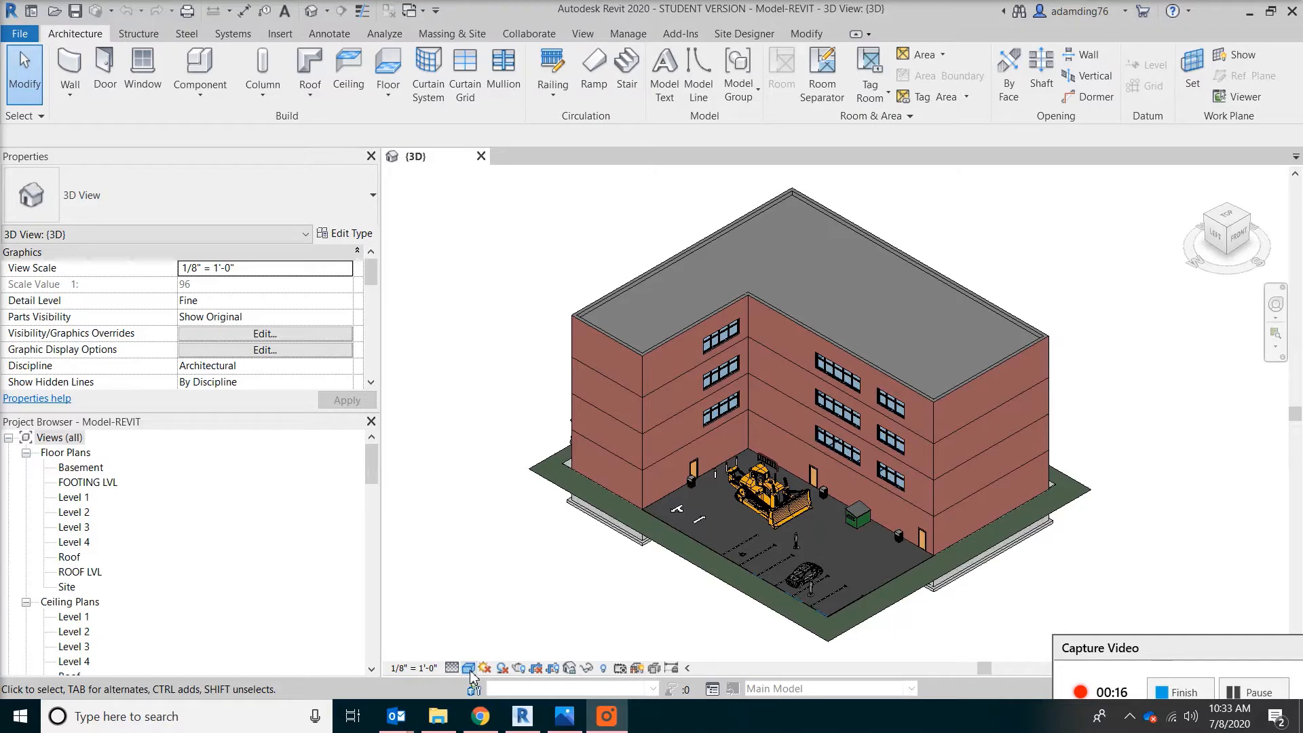
Step: Switch the 3D view to Wireframe display and examine the building's structural framing
left_click(469, 668)
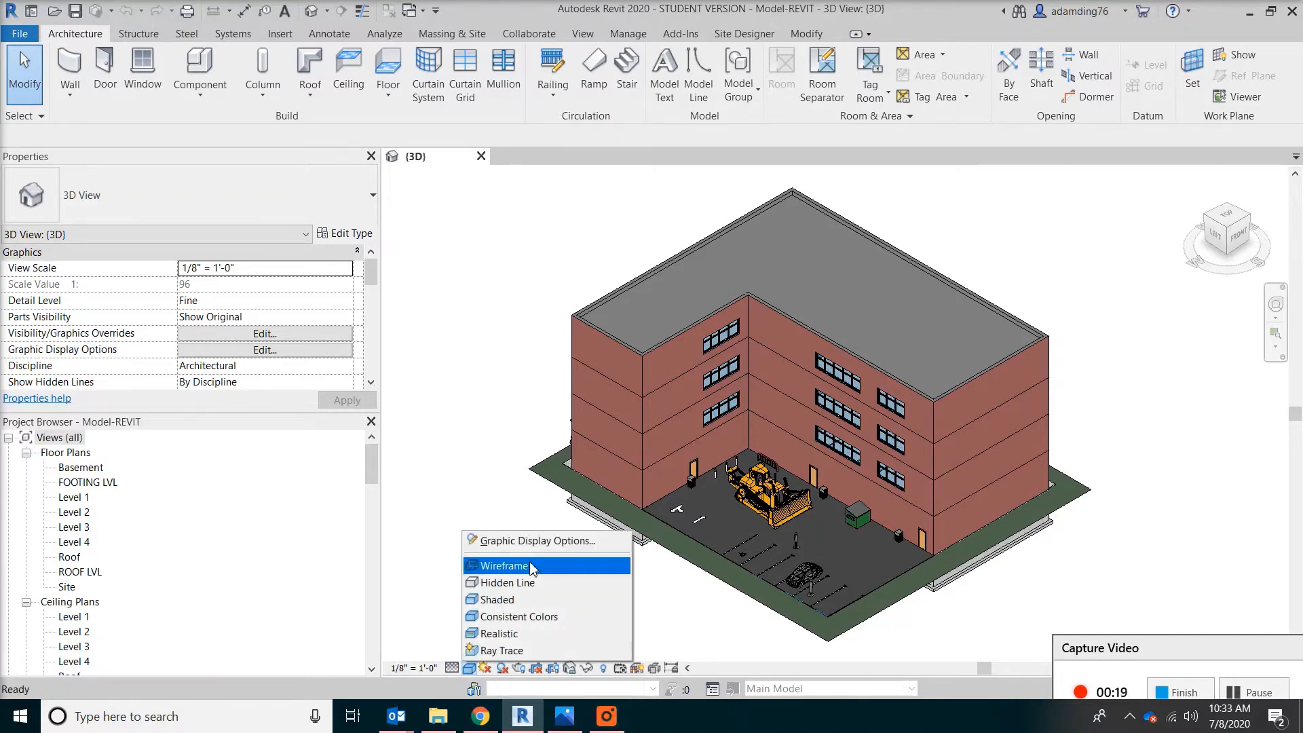
left_click(531, 567)
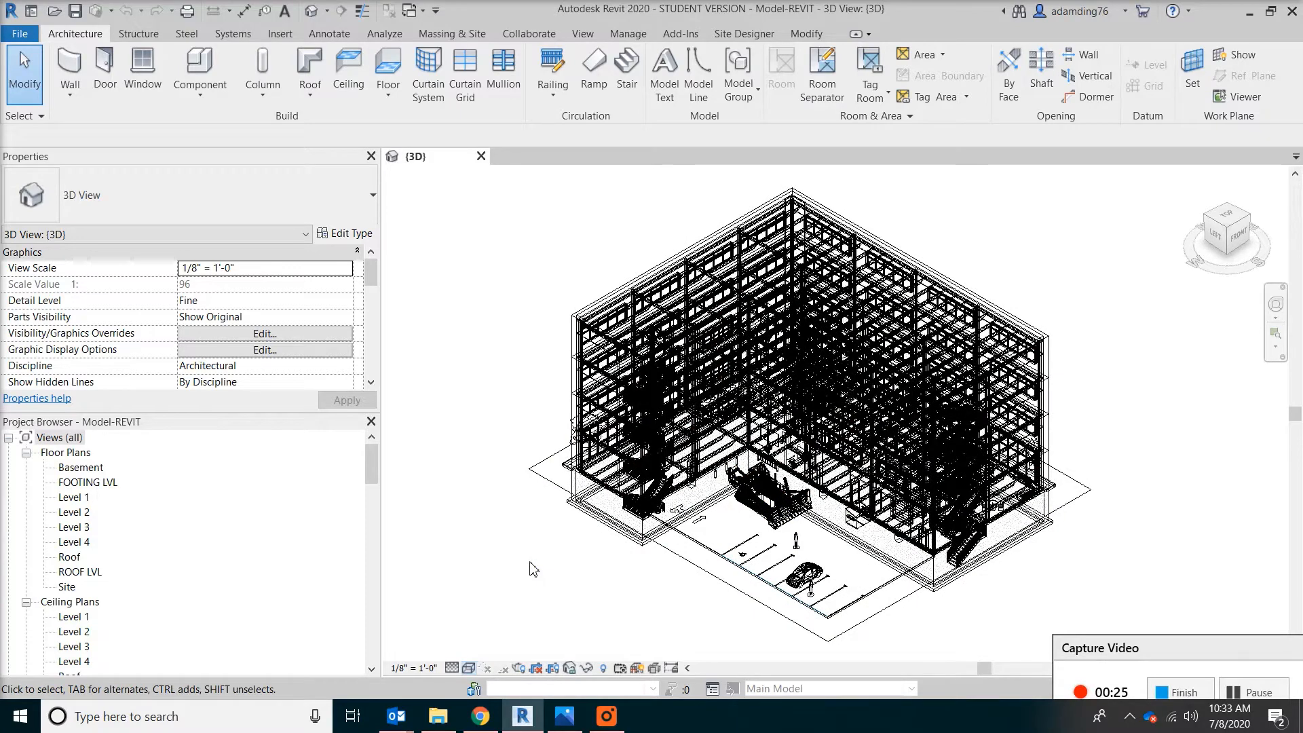
scroll(601, 366, "up", 3)
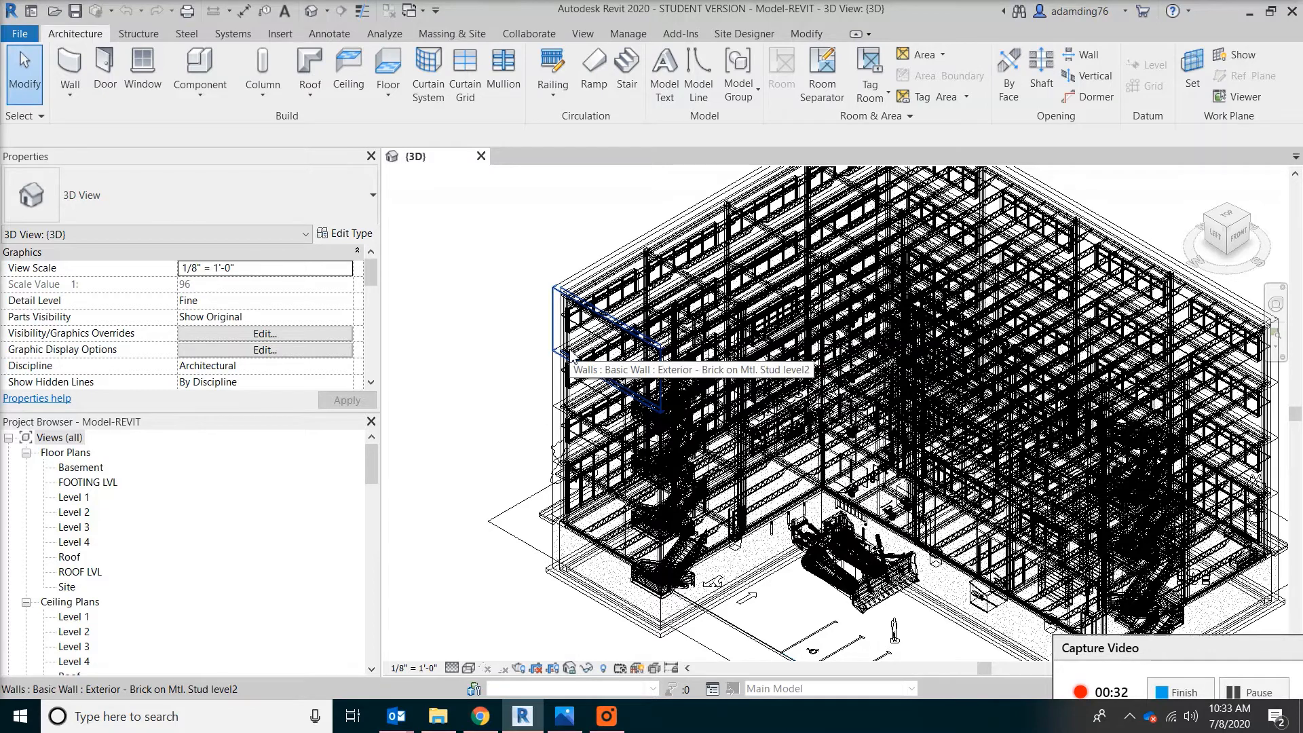
scroll(571, 356, "down", 2)
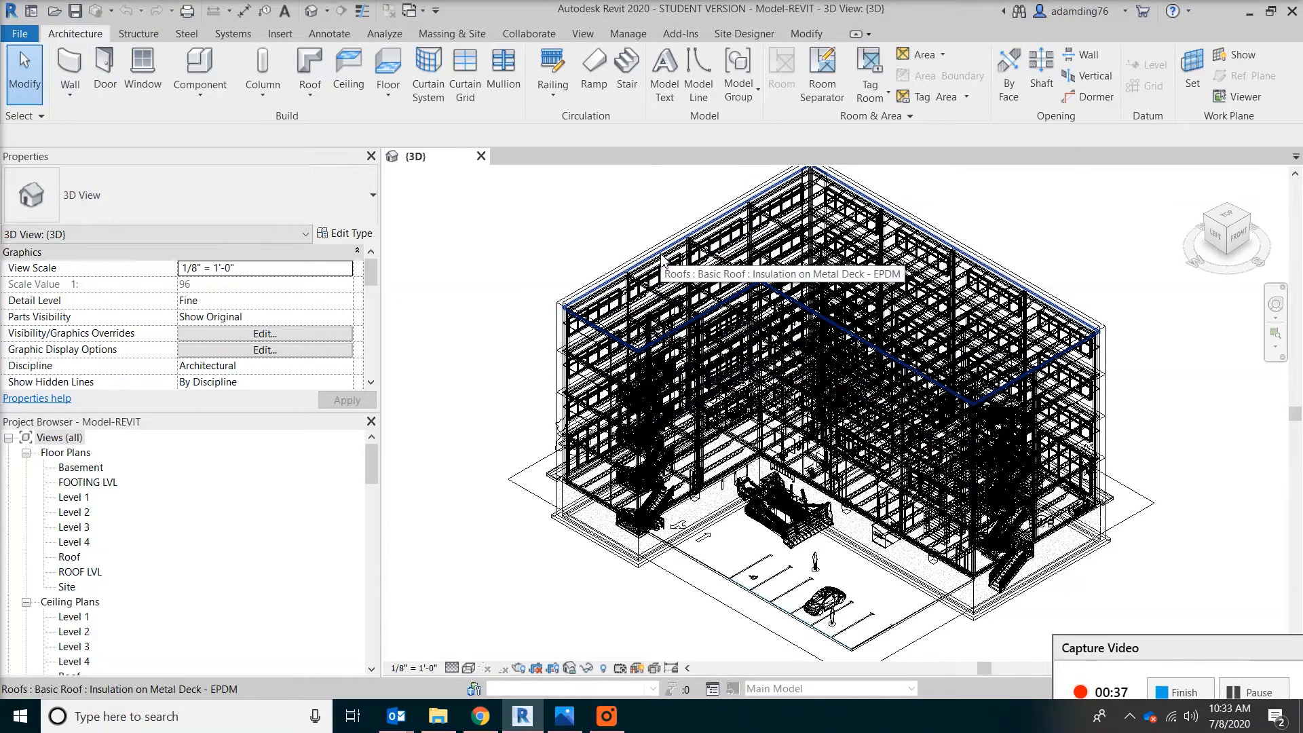
key("Tab")
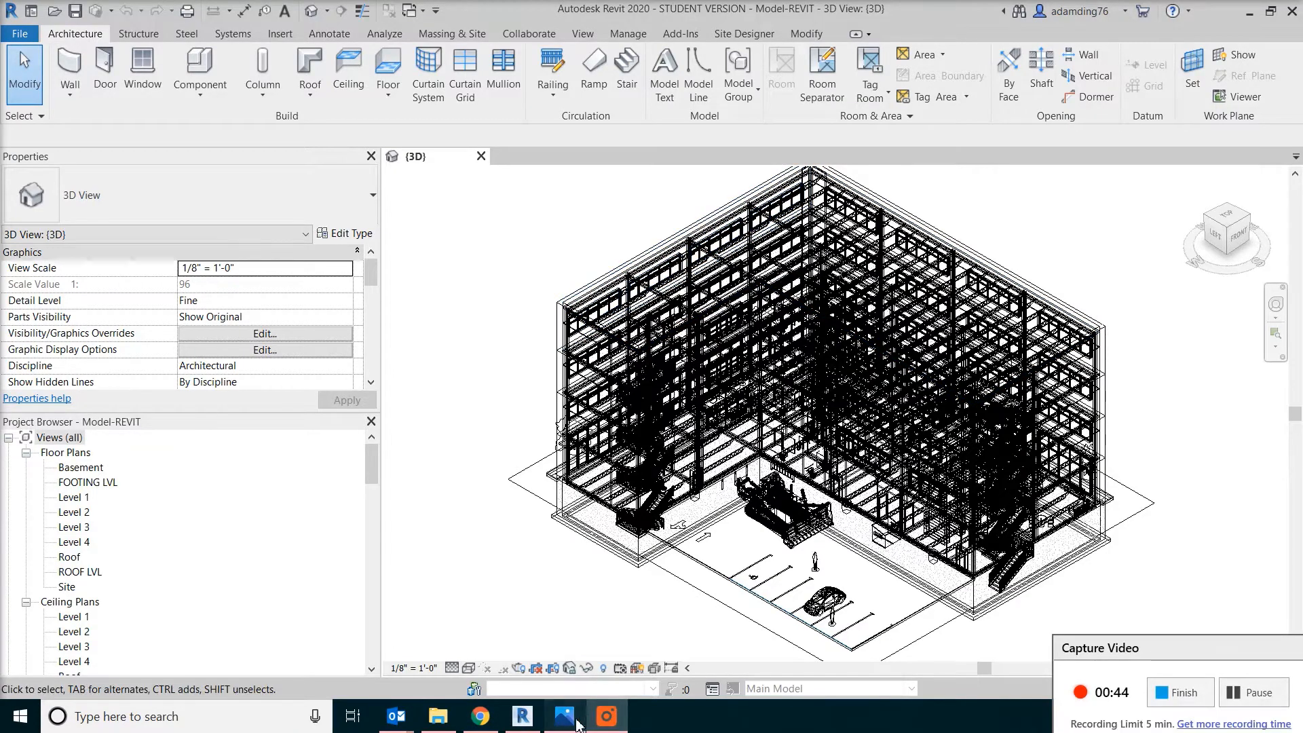
left_click(565, 716)
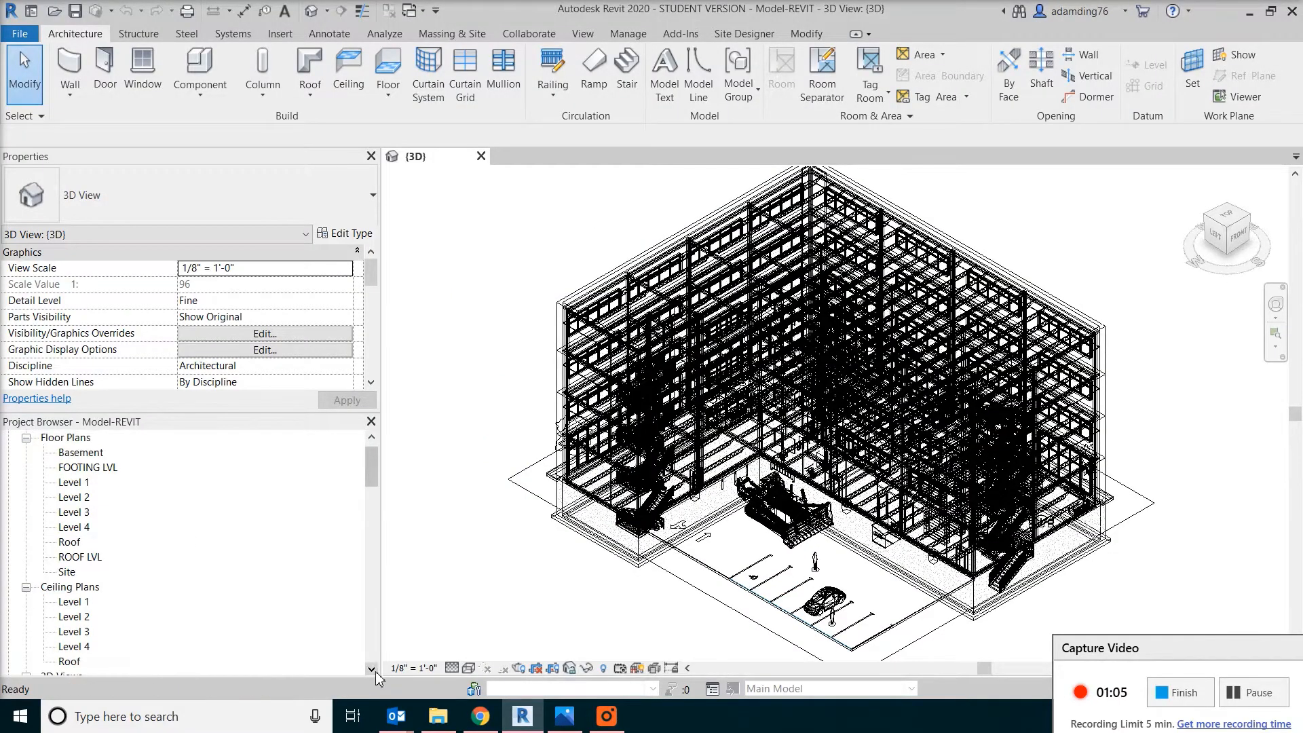
Step: Open the Section 1 view and examine the floors, joists and columns from Level 1 up to the roof
scroll(170, 543, "down", 10)
left_click(79, 586)
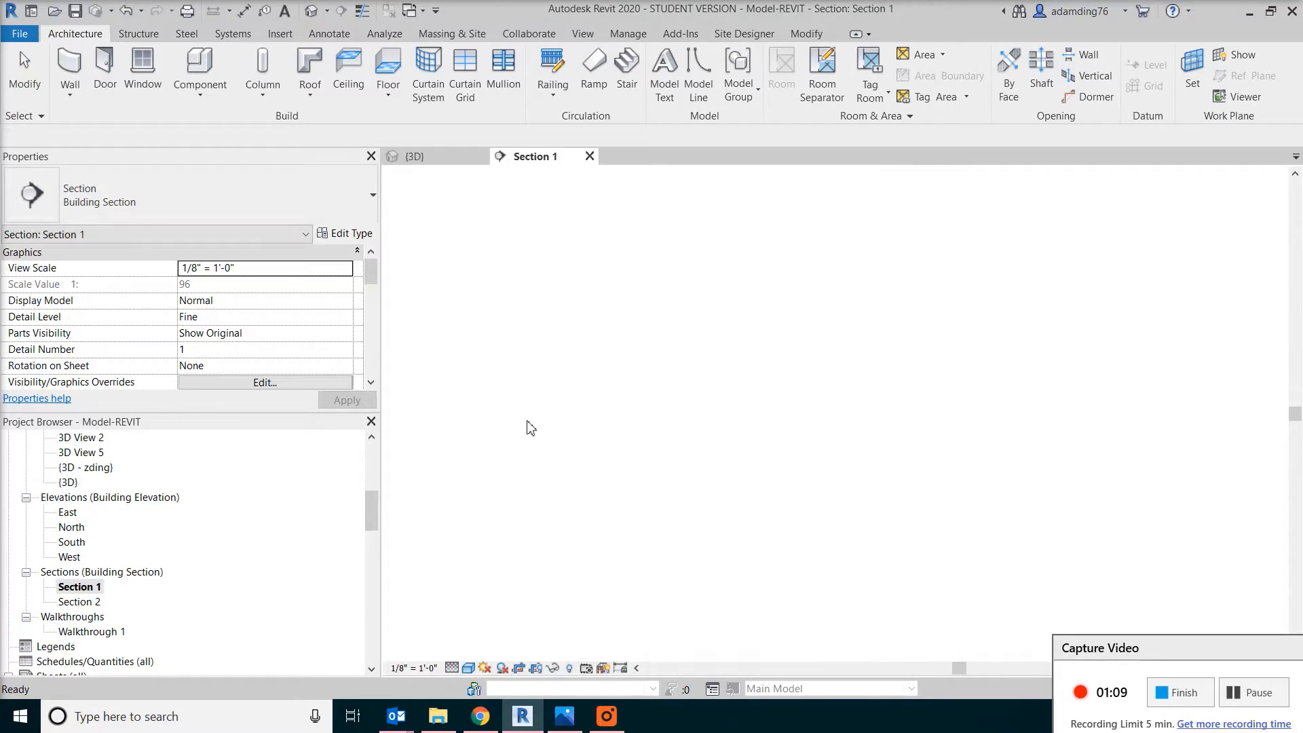
scroll(846, 559, "up", 2)
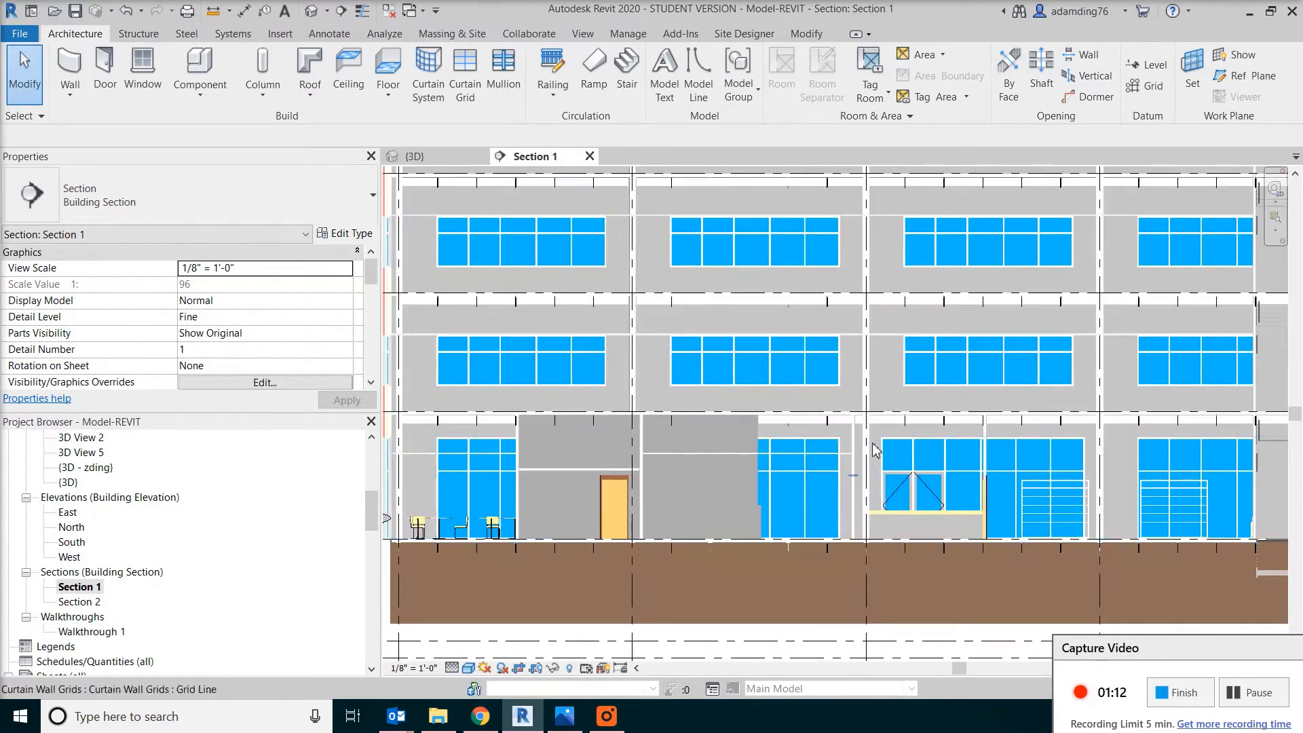
scroll(869, 448, "up", 3)
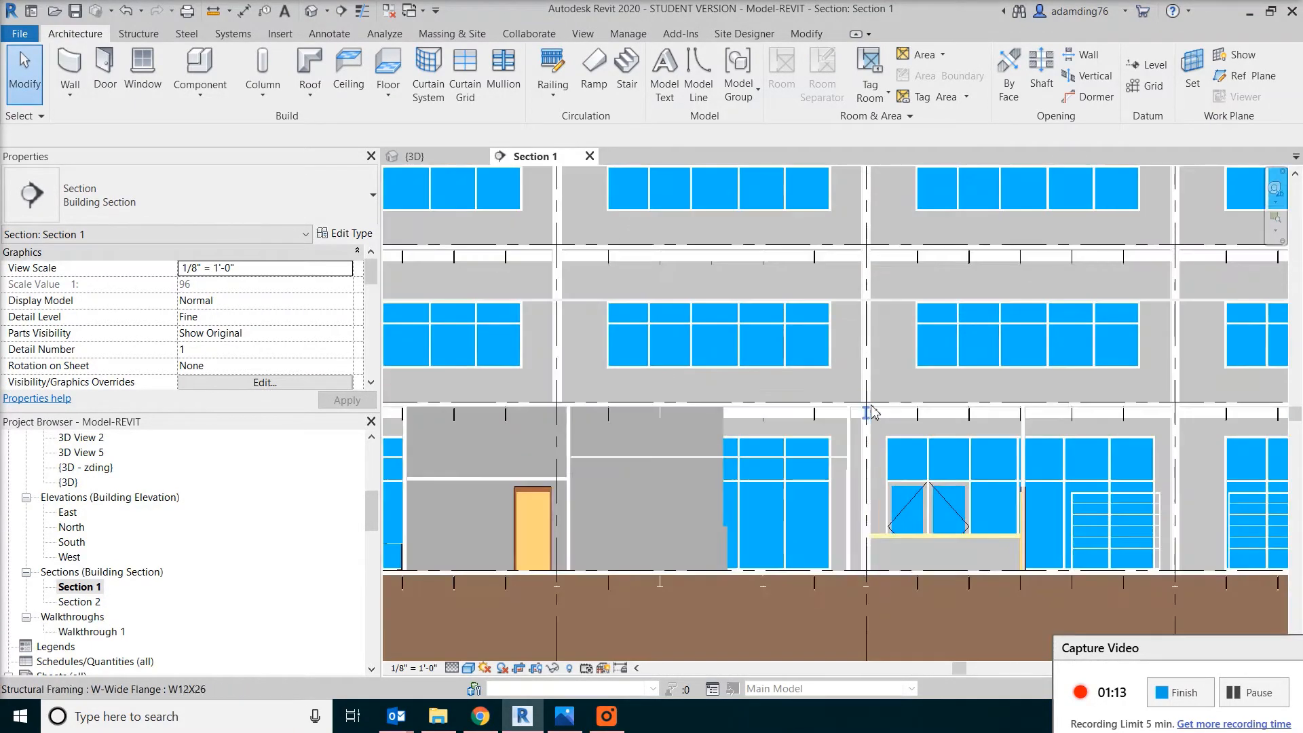
scroll(867, 418, "up", 1)
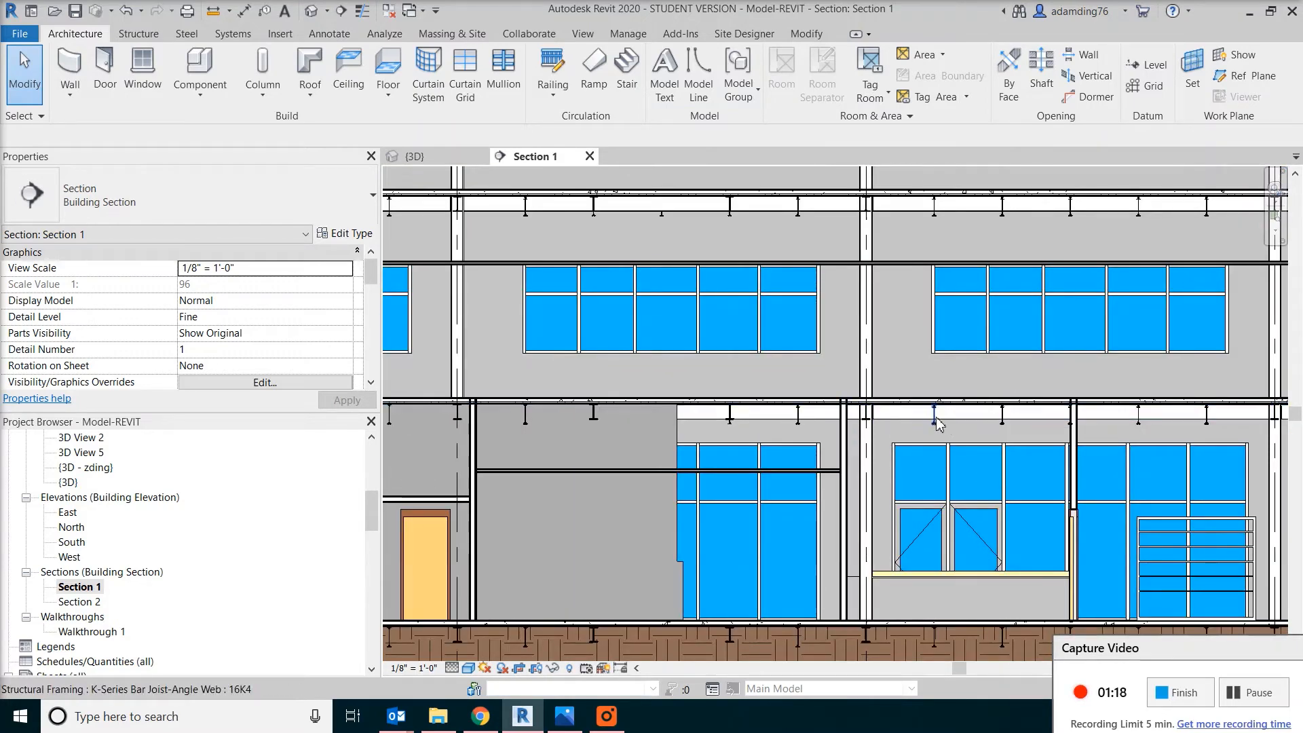
scroll(937, 421, "down", 1)
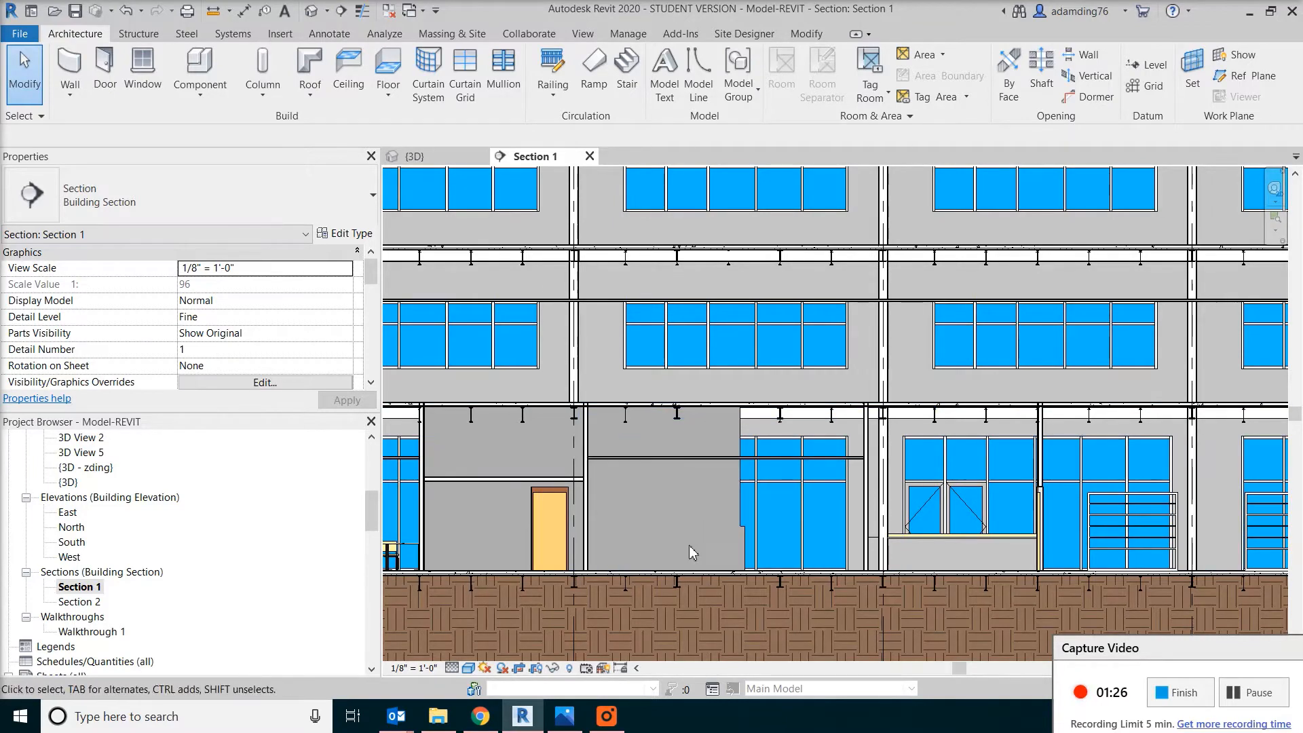
scroll(714, 550, "down", 2)
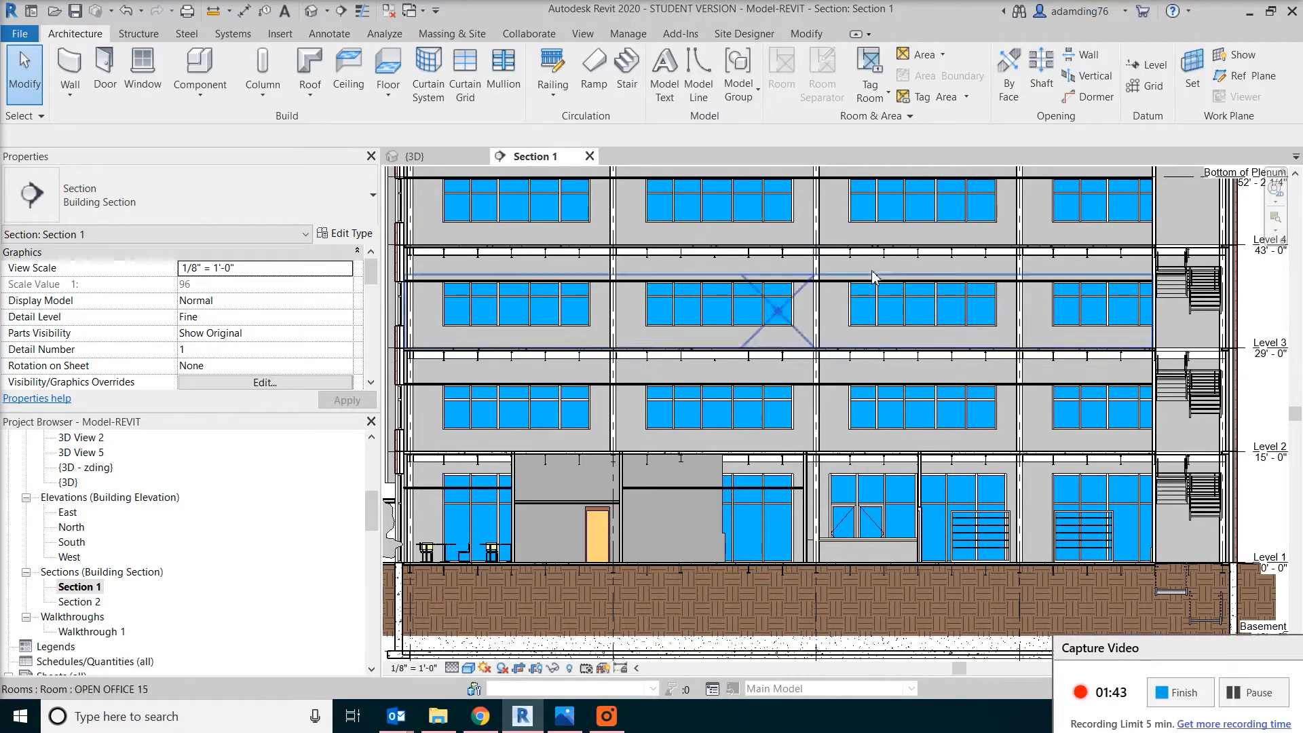
left_click(1296, 174)
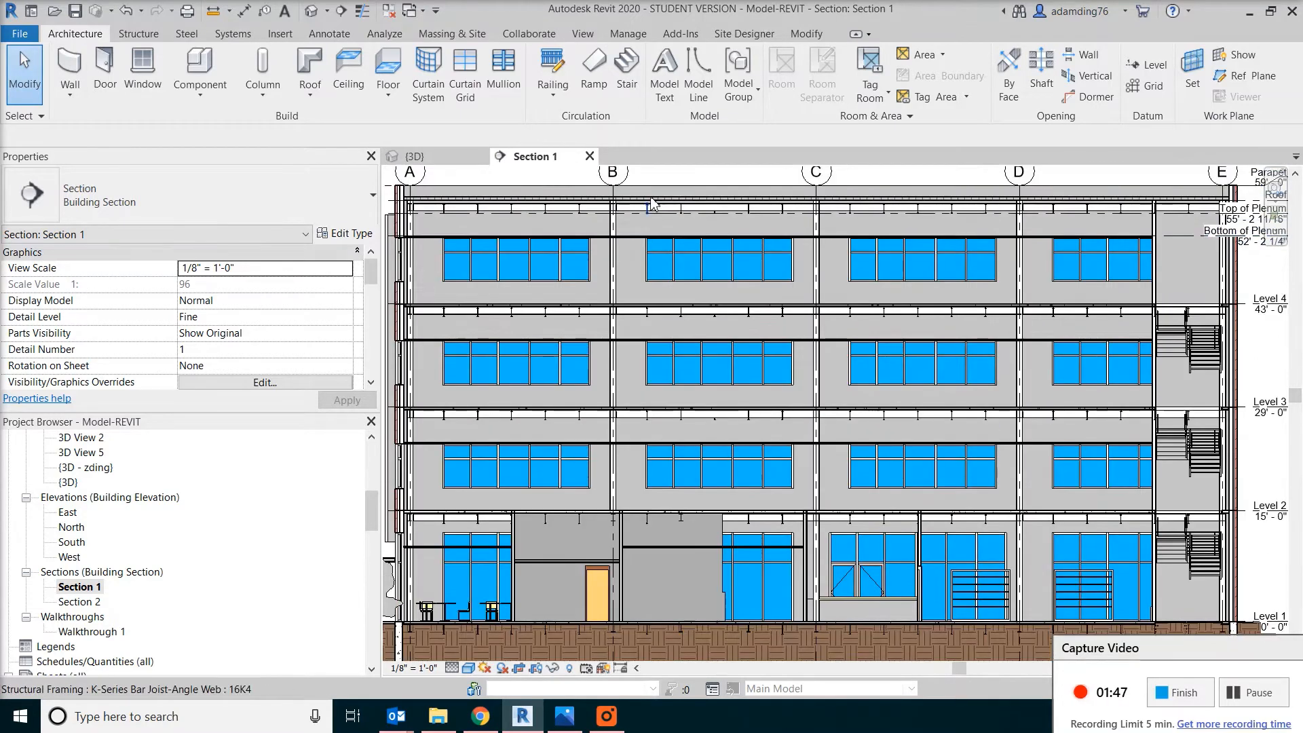
Step: Inspect the layer assembly of the Insulation on Metal Deck - EPDM roof type and close it without changes
left_click(667, 208)
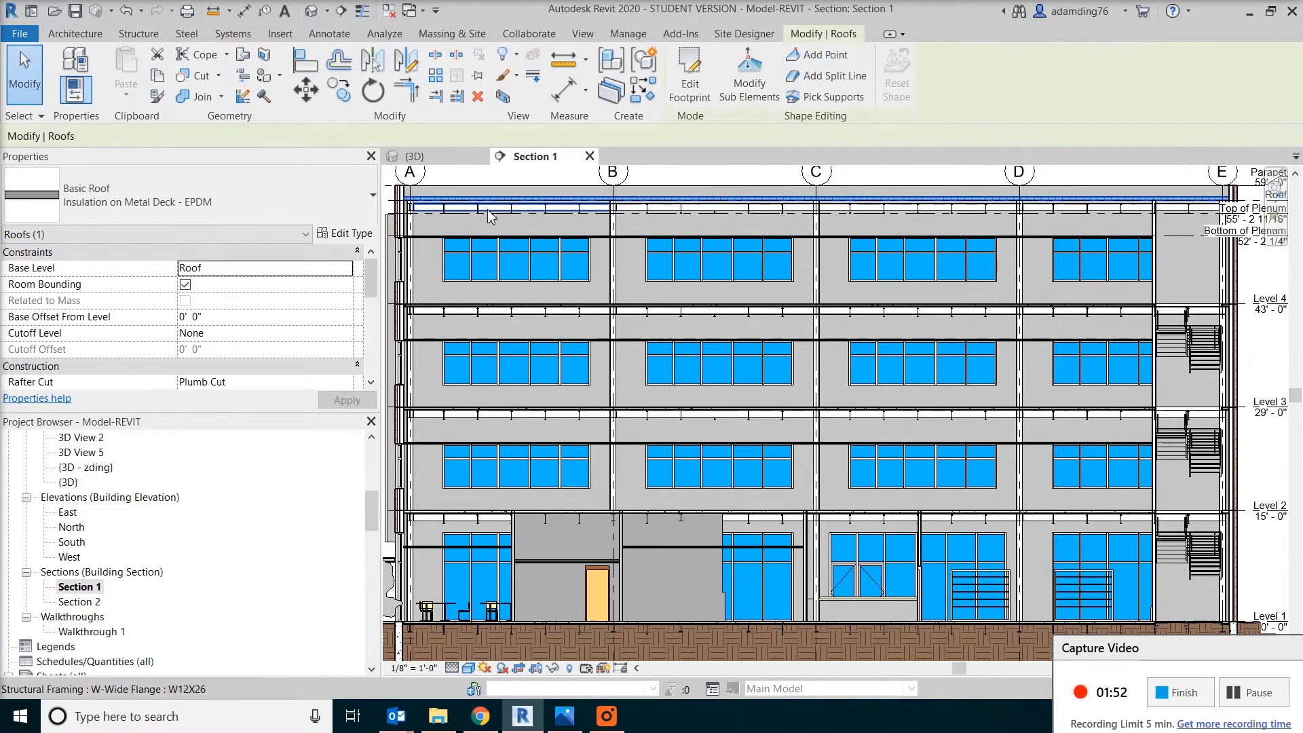
left_click(335, 238)
left_click(763, 366)
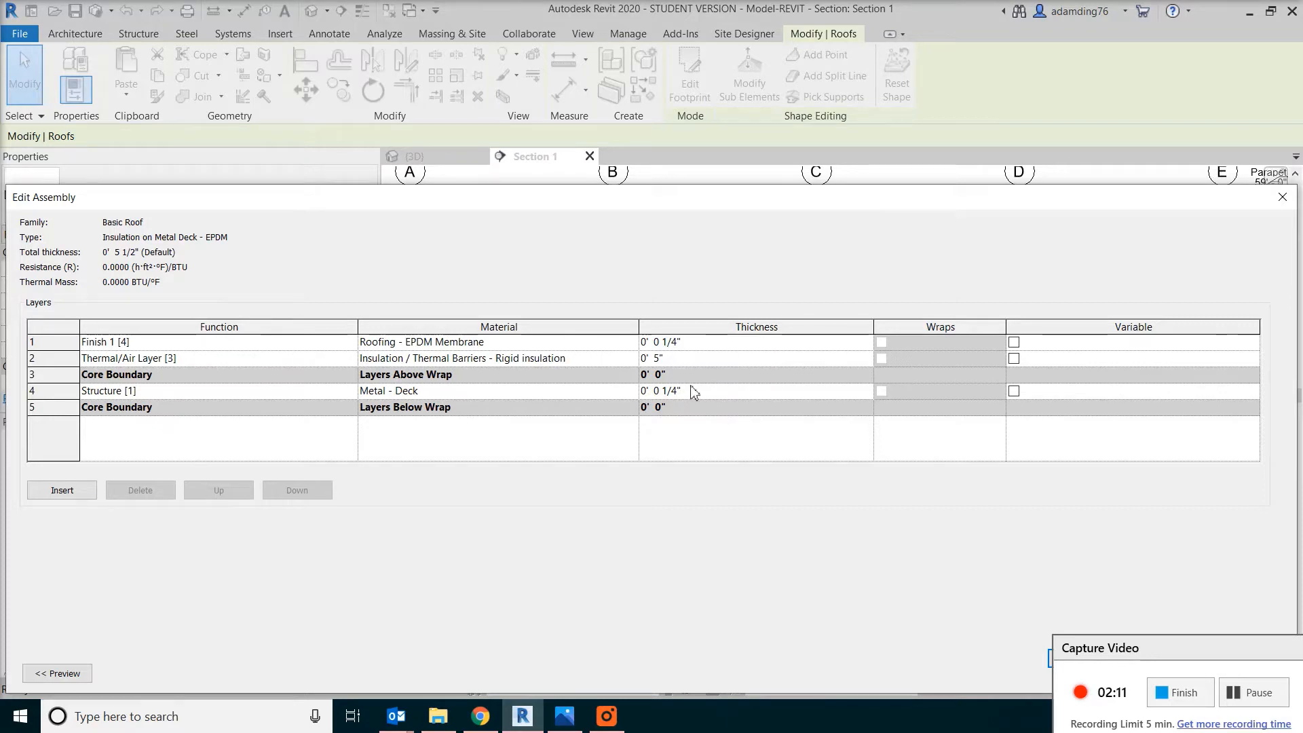
left_click(1283, 197)
left_click(1283, 197)
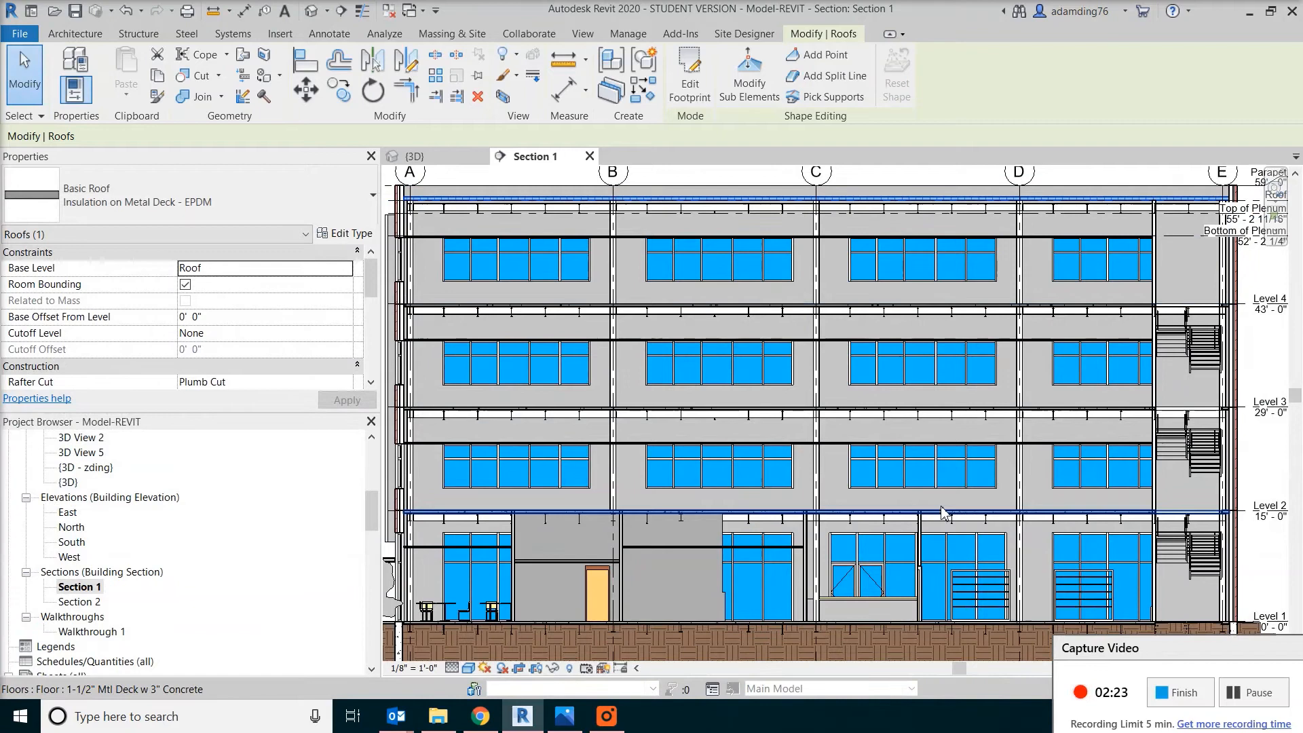
Step: Review the type properties of the wide-flange column at grid C between Level 2 and Level 3
left_click(817, 479)
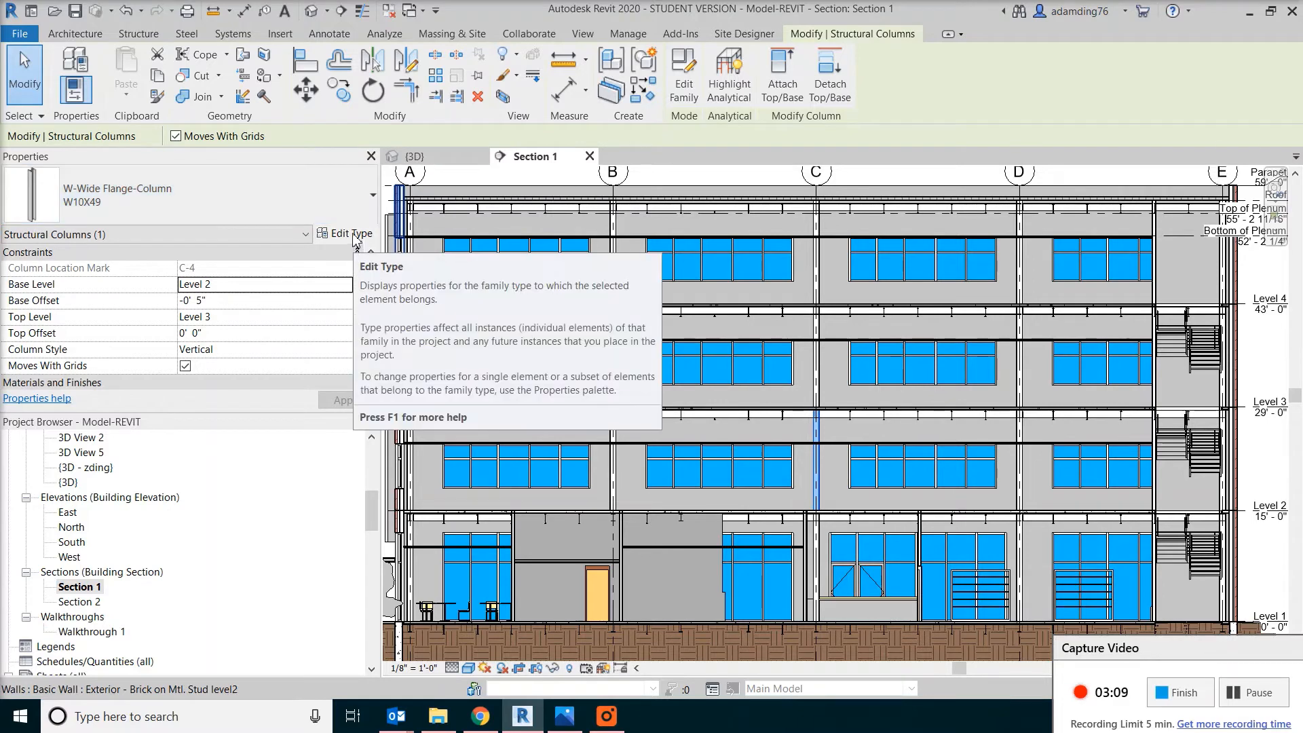
left_click(353, 234)
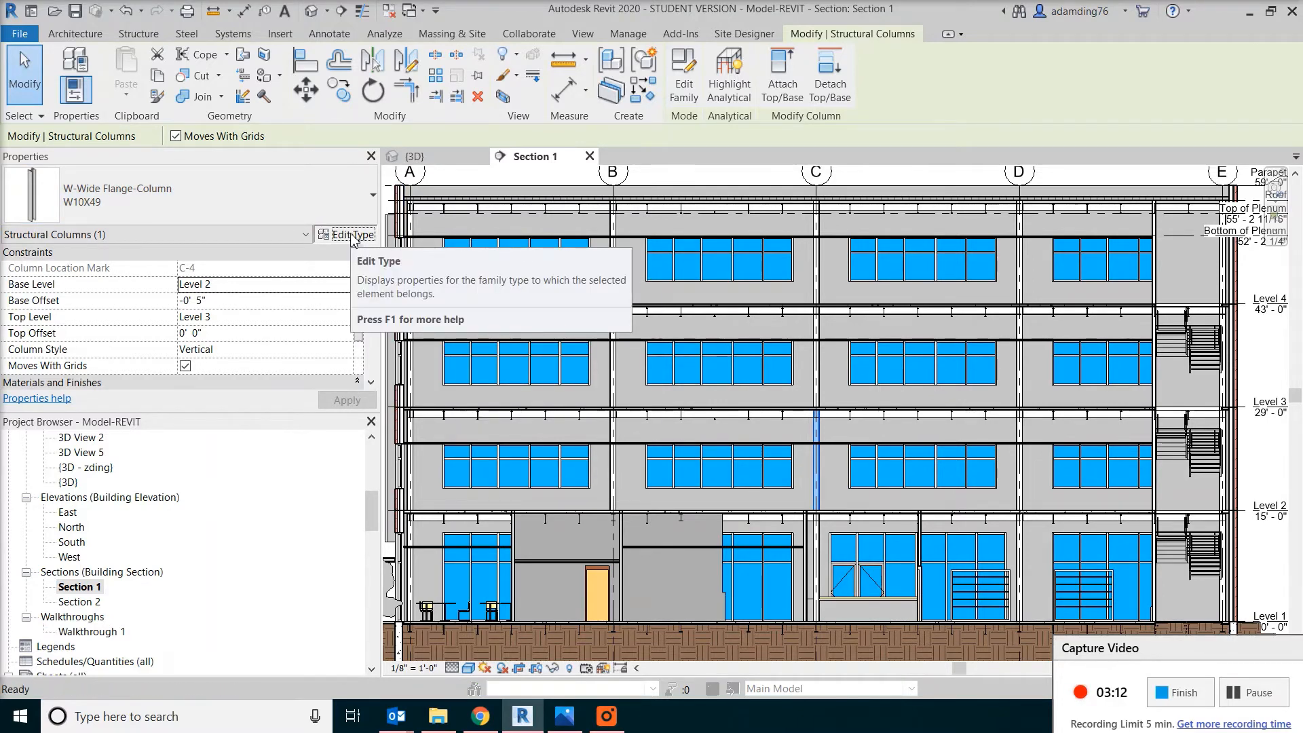
left_click(347, 234)
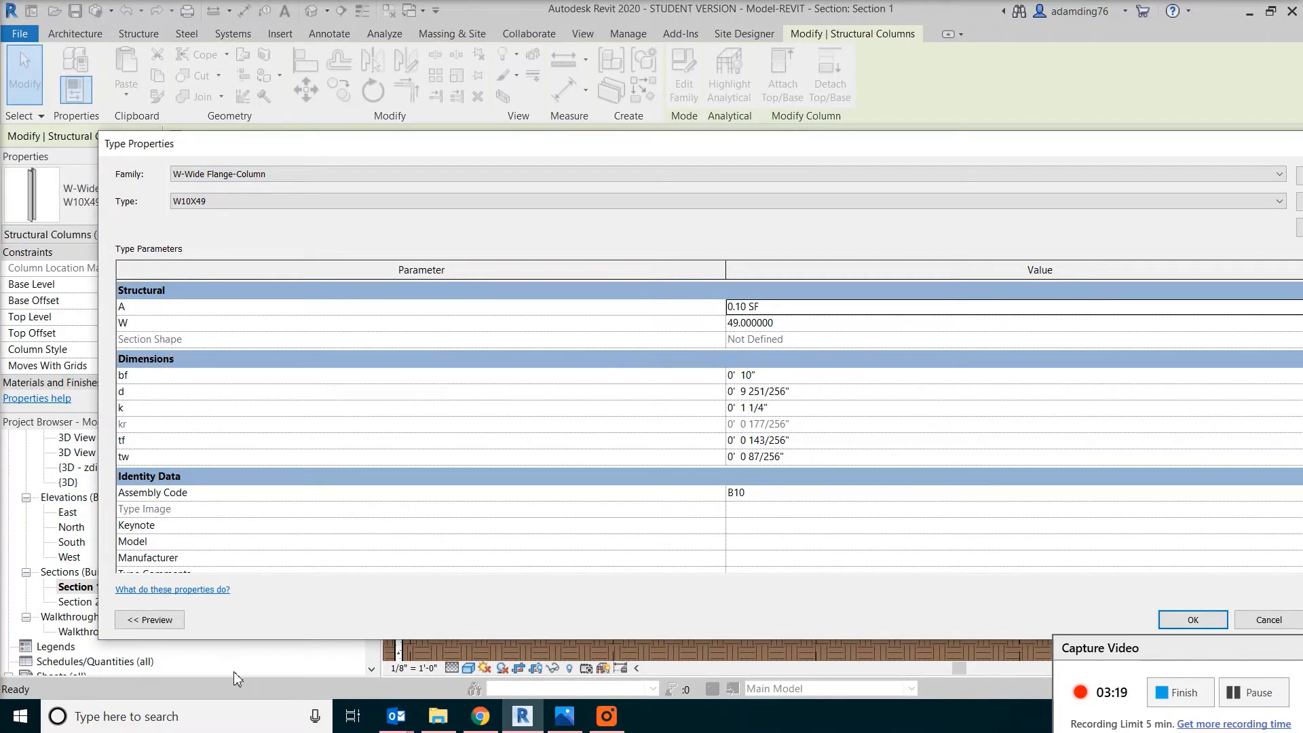
left_click(156, 620)
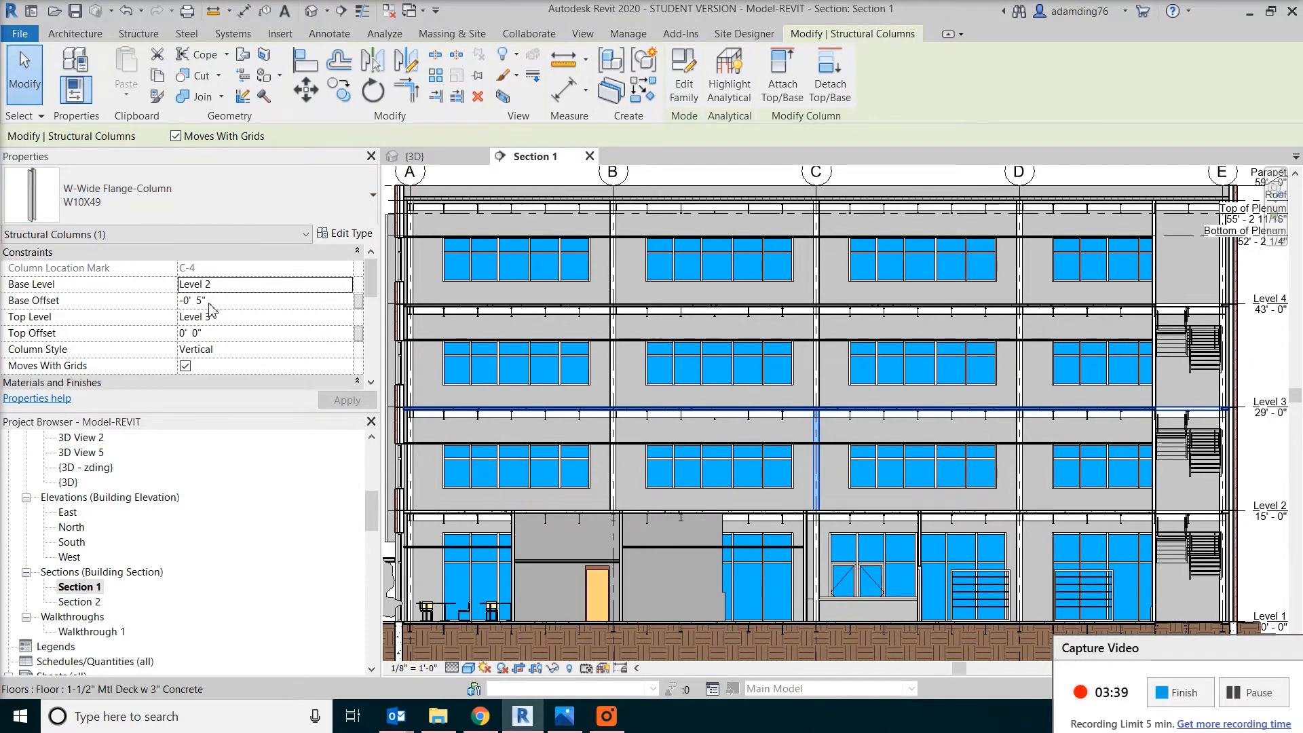
Step: Examine closely how the base of the selected column meets the Level 2 floor slab
scroll(801, 465, "up", 3)
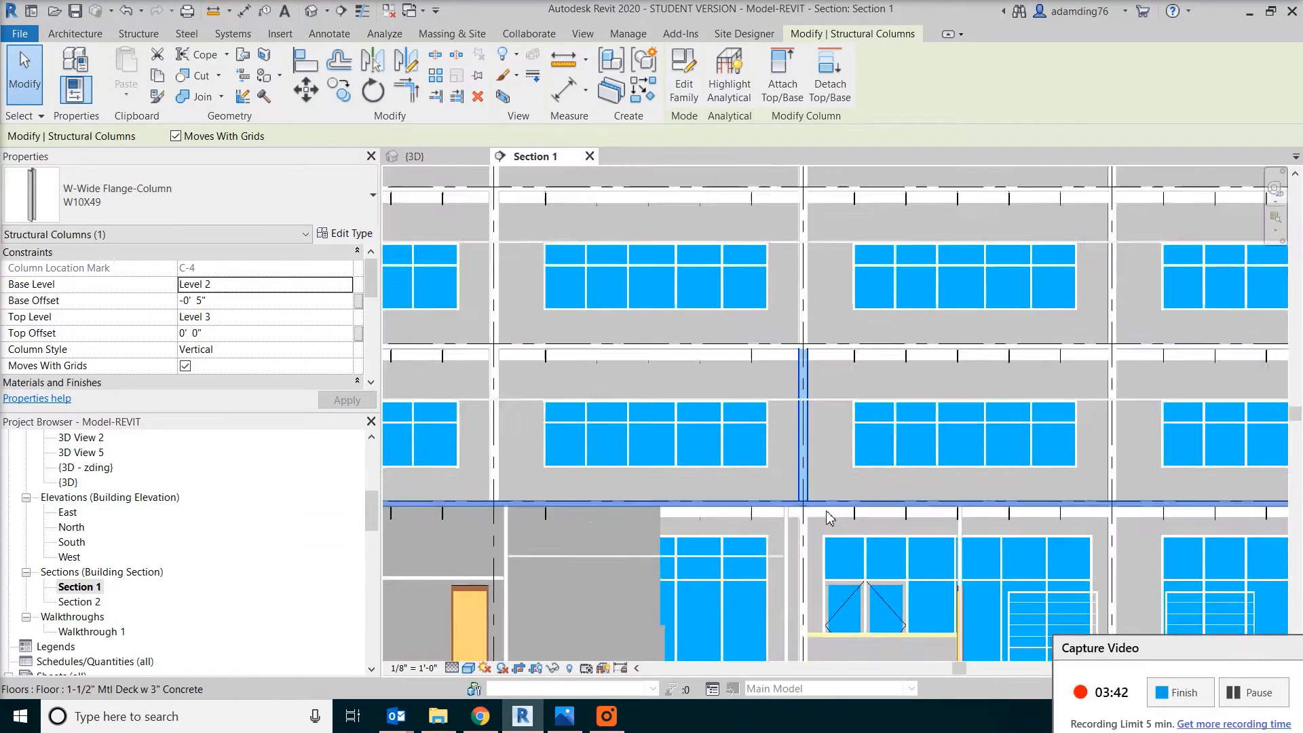
scroll(807, 492, "up", 2)
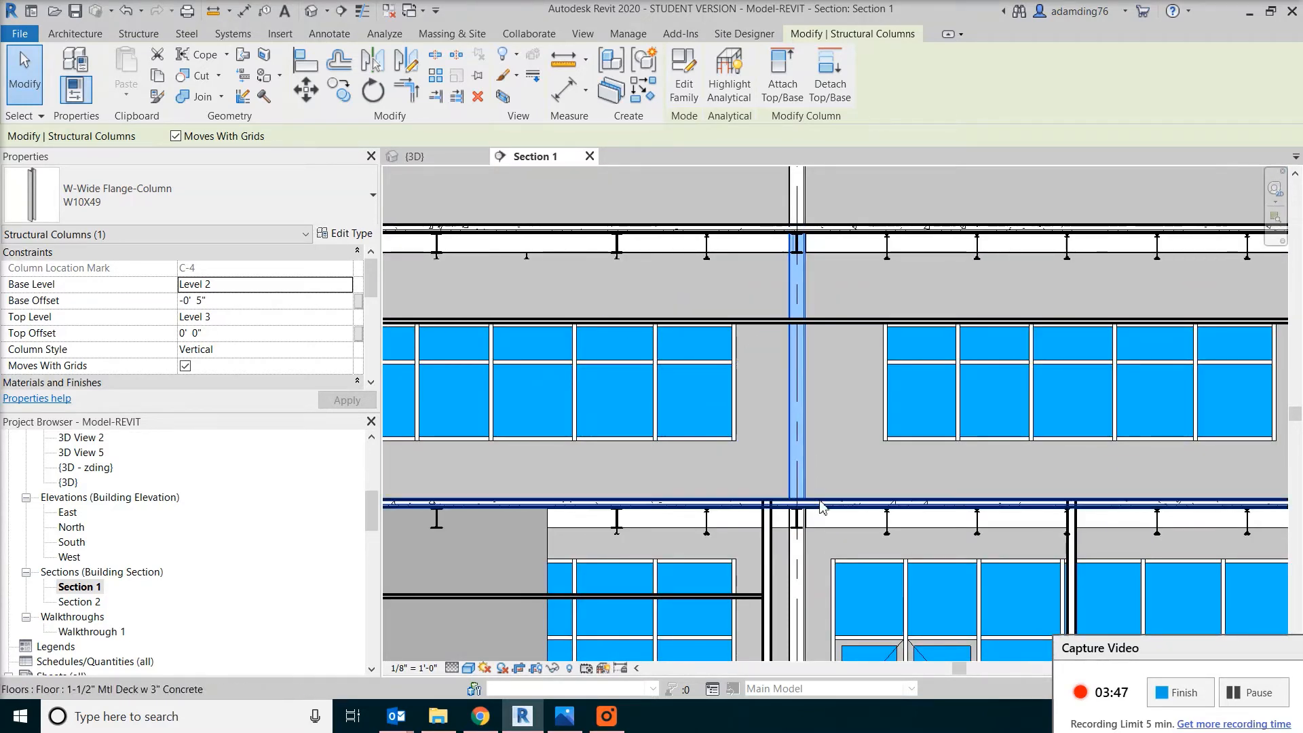
scroll(794, 499, "down", 2)
scroll(833, 501, "up", 4)
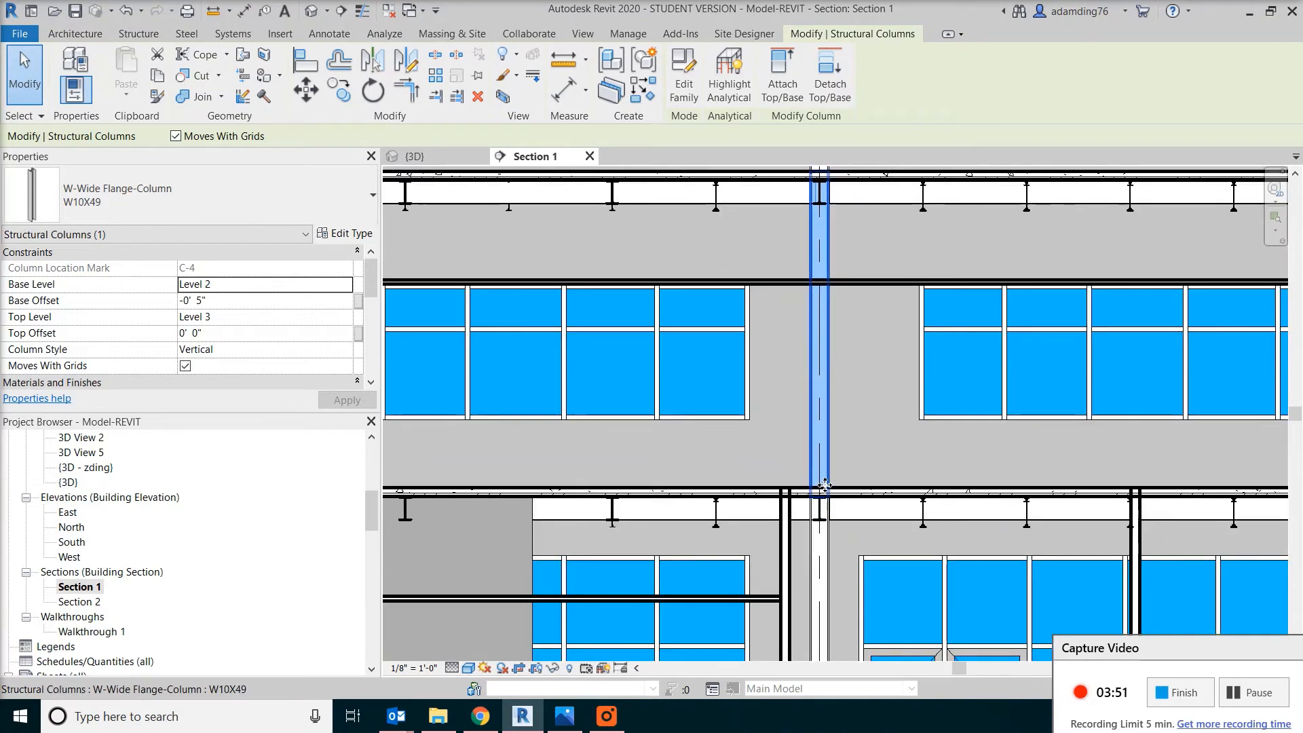
scroll(826, 490, "up", 2)
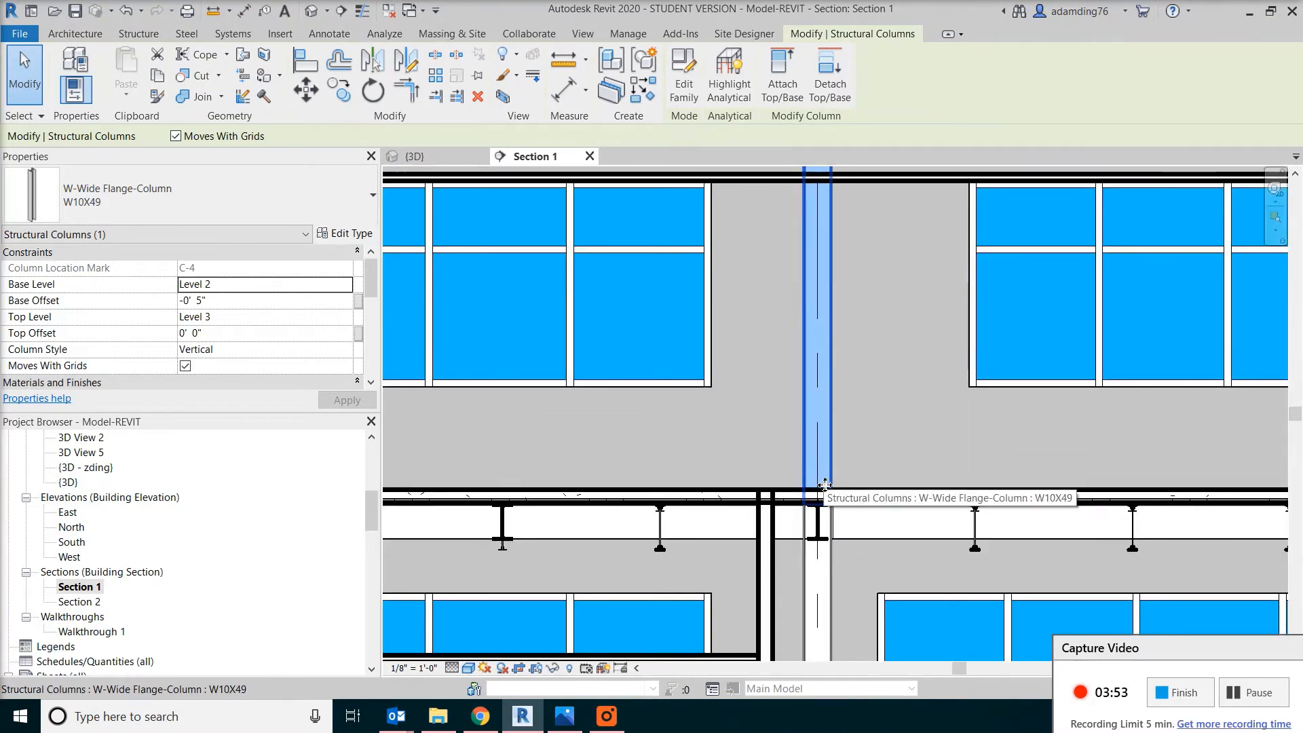
scroll(825, 484, "up", 1)
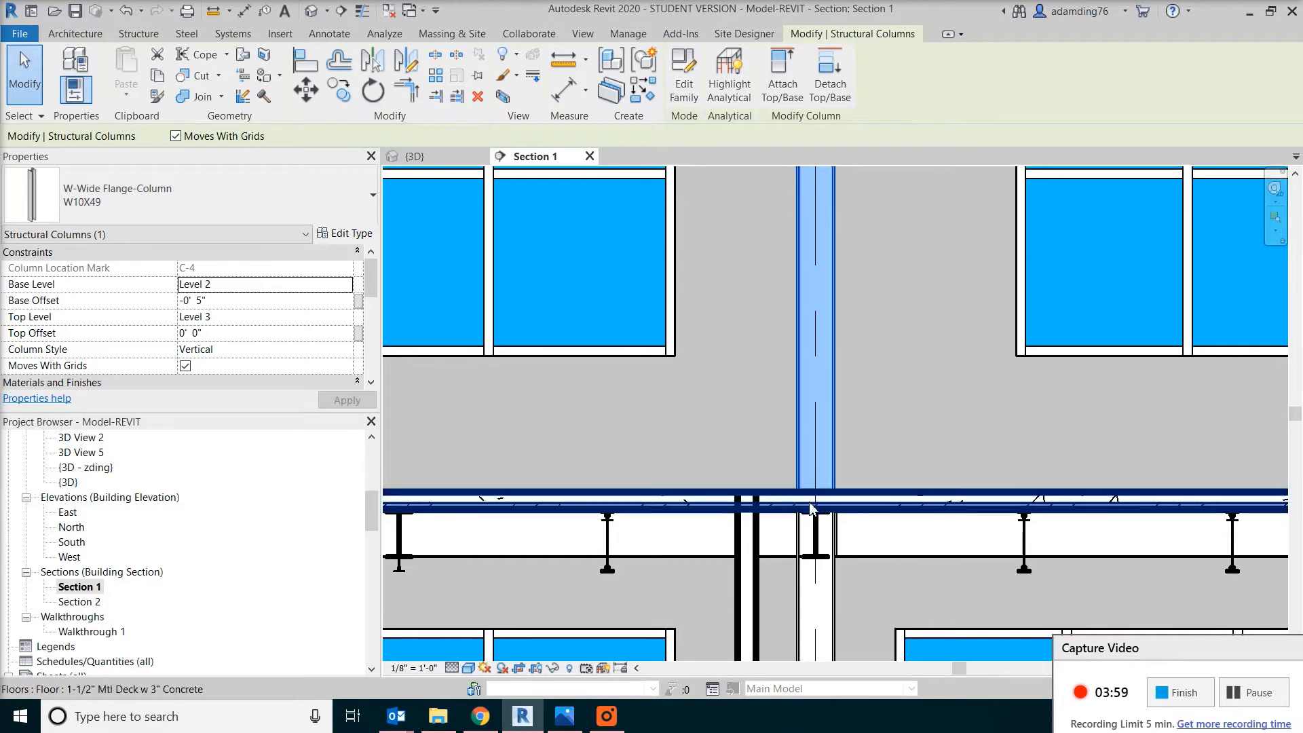
Step: Check the level offsets of the wide-flange beam under the Level 2 floor against those of the column above it
left_click(820, 543)
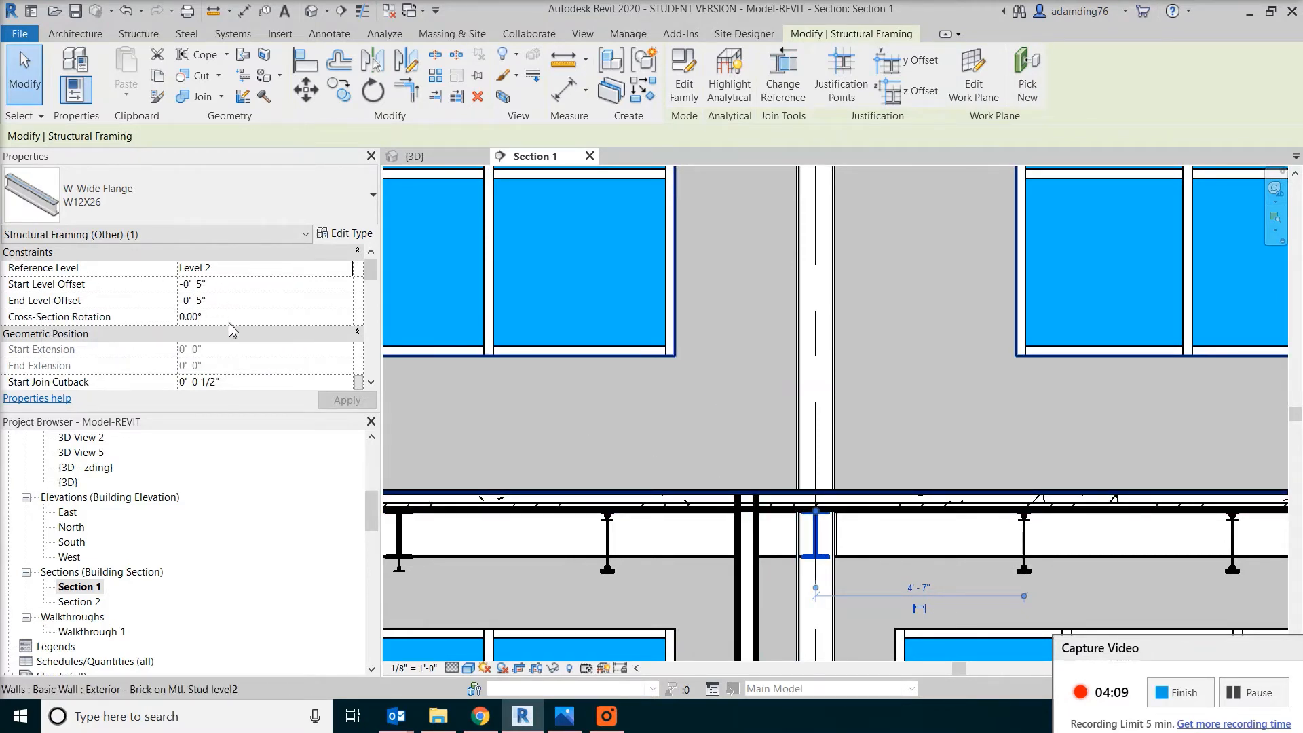
scroll(946, 518, "down", 3)
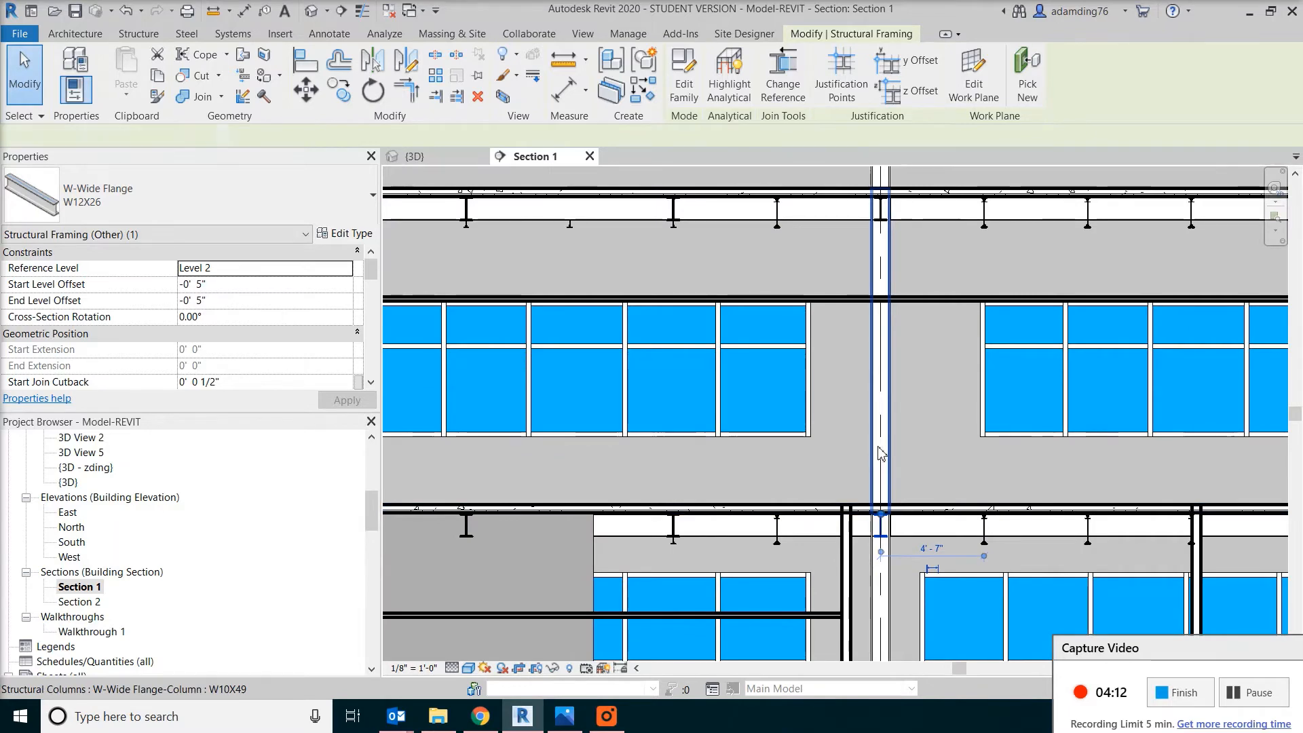
left_click(881, 453)
scroll(903, 516, "down", 3)
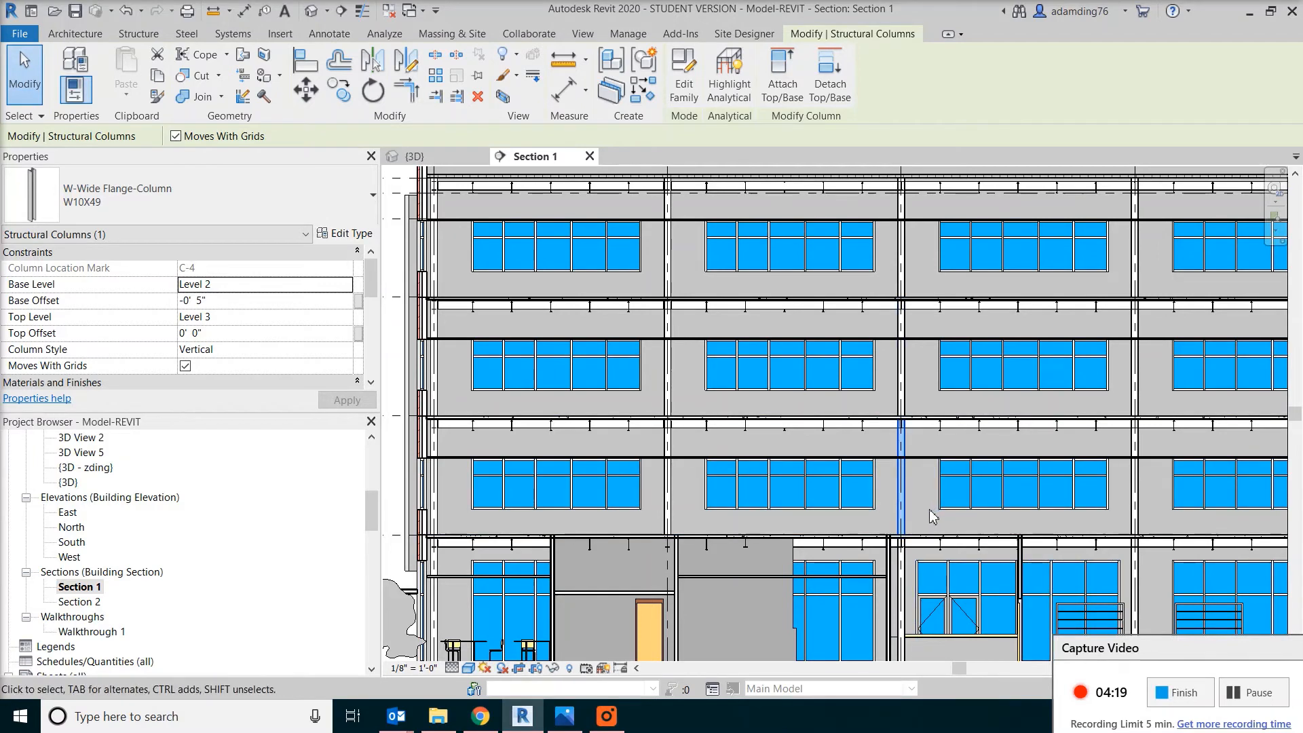
scroll(928, 516, "up", 1)
middle_click_drag(935, 523, 835, 410)
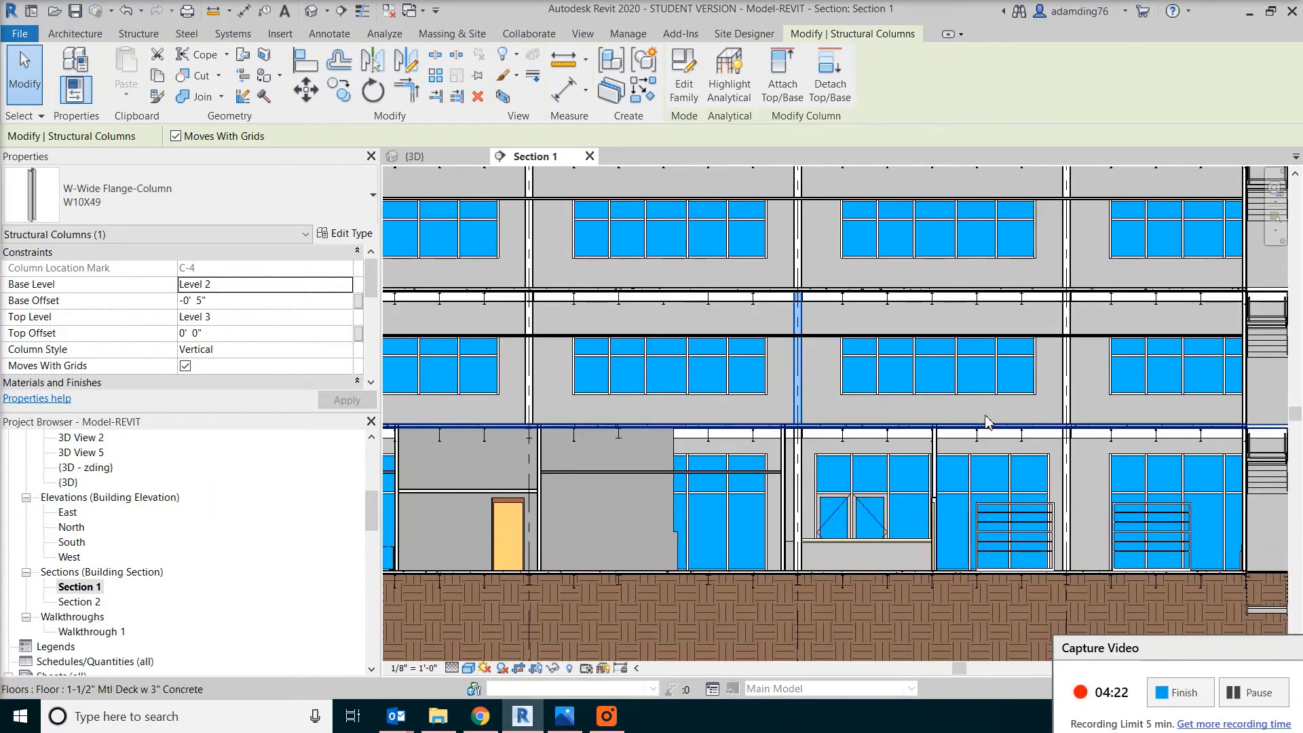
Step: Set up an interference check of the grid C column between Level 1 and Level 2 against categories from the Current Project
left_click(799, 475)
scroll(801, 471, "up", 2)
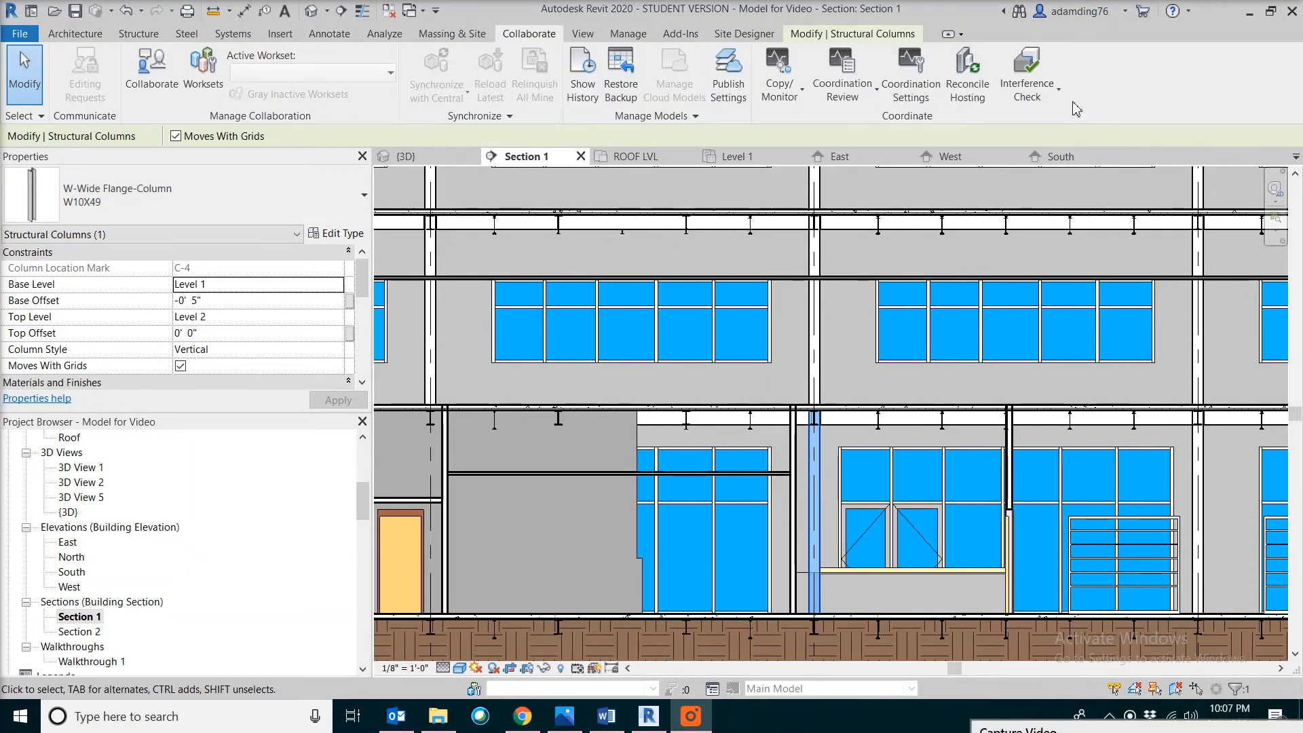
left_click(1053, 102)
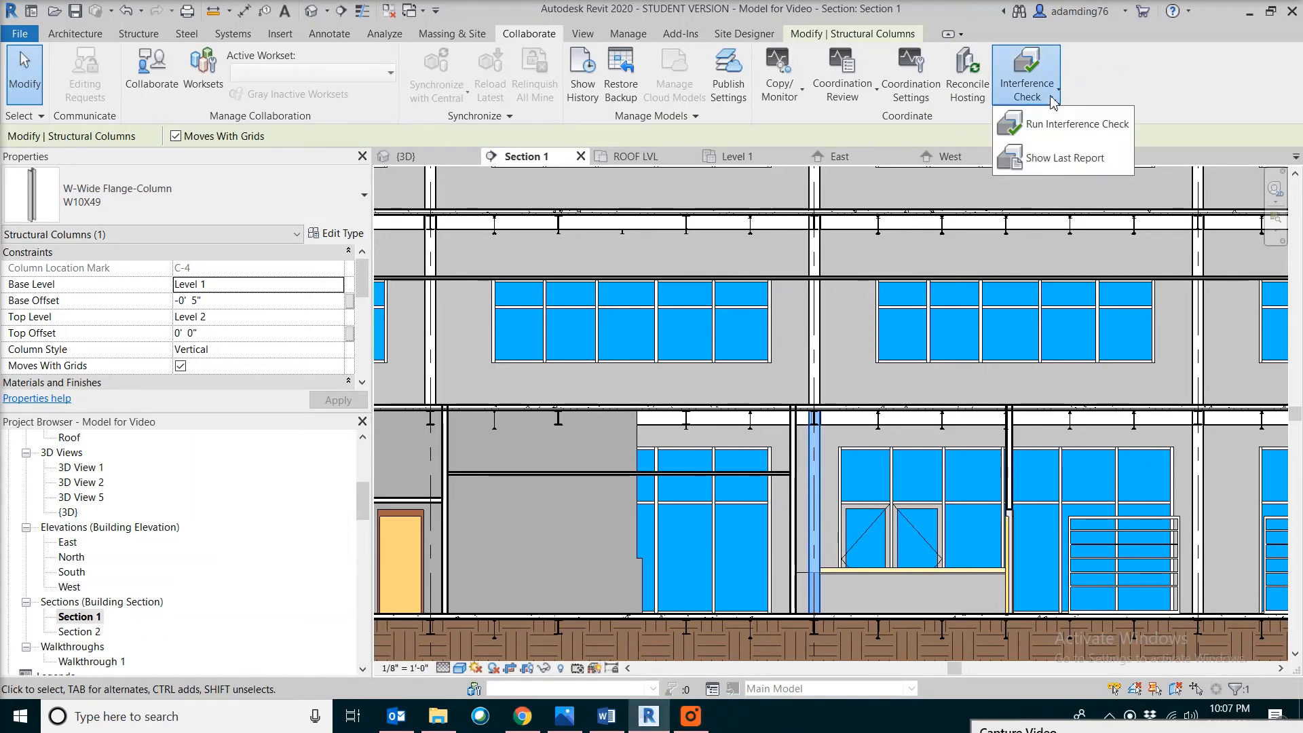
left_click(1045, 129)
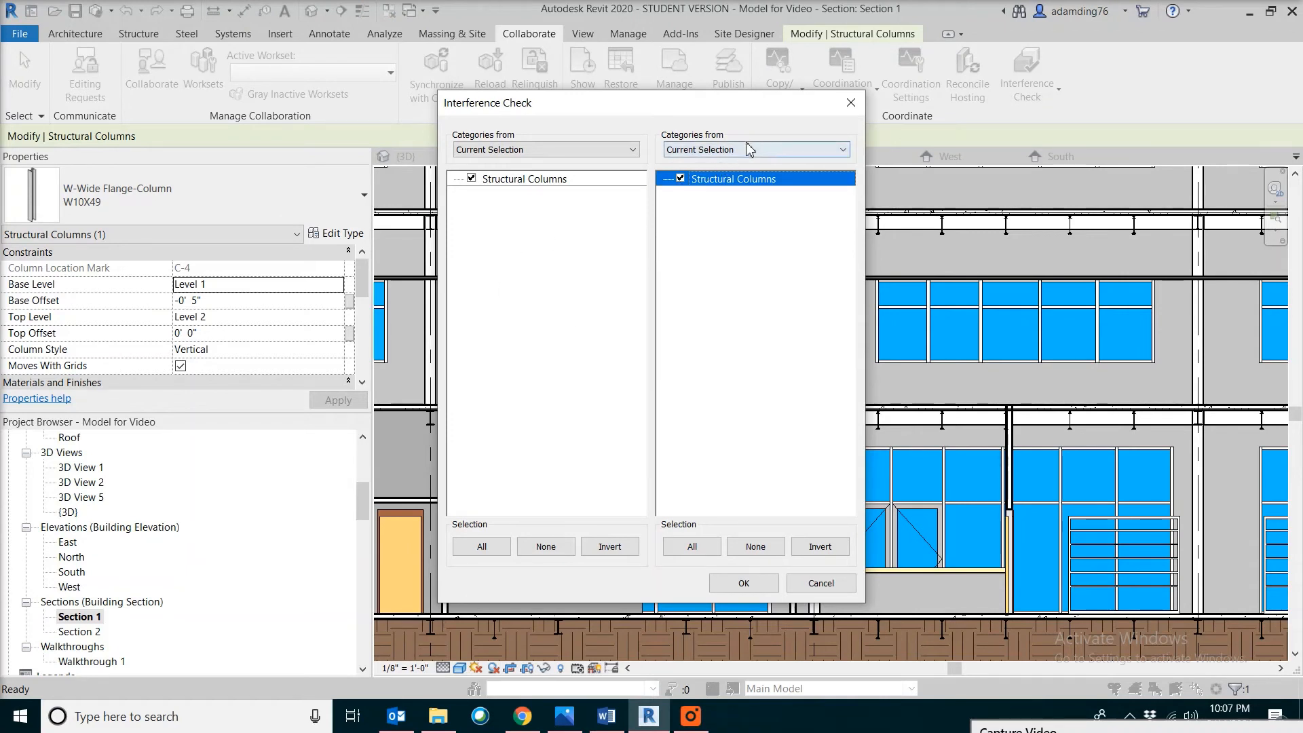
left_click(800, 153)
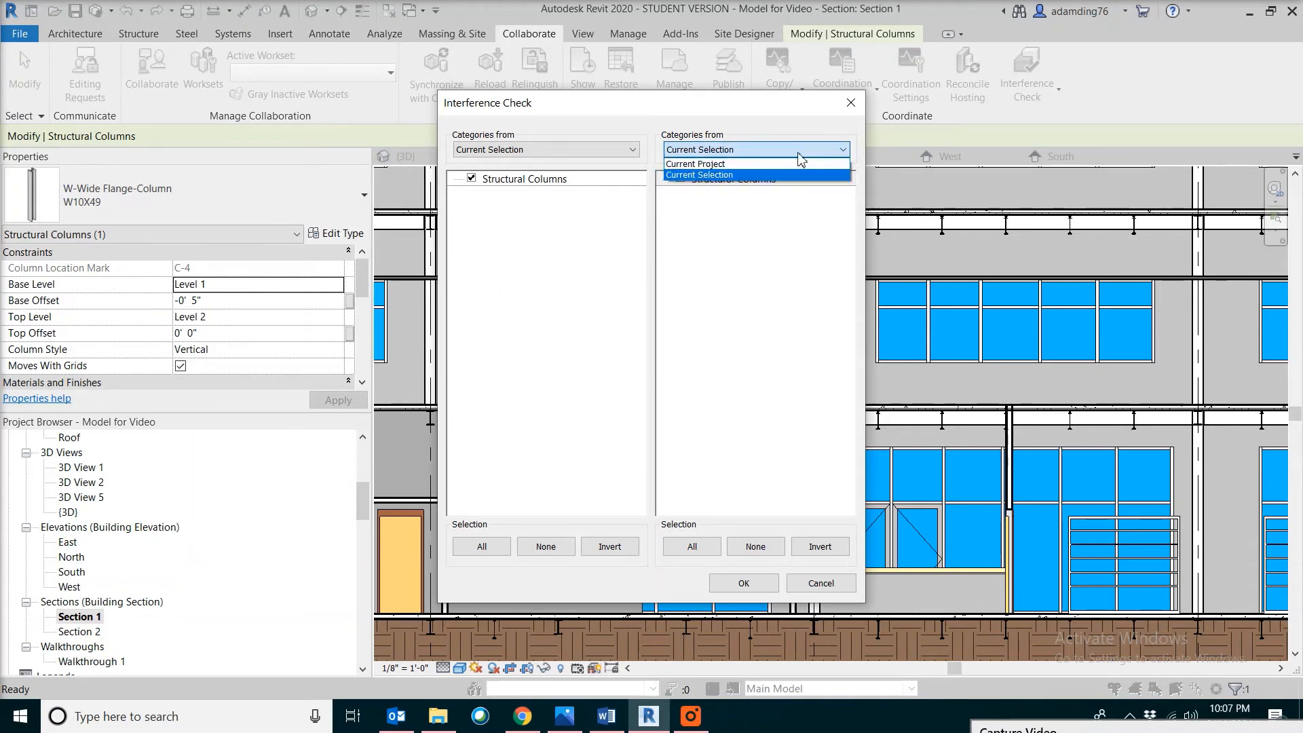
left_click(726, 165)
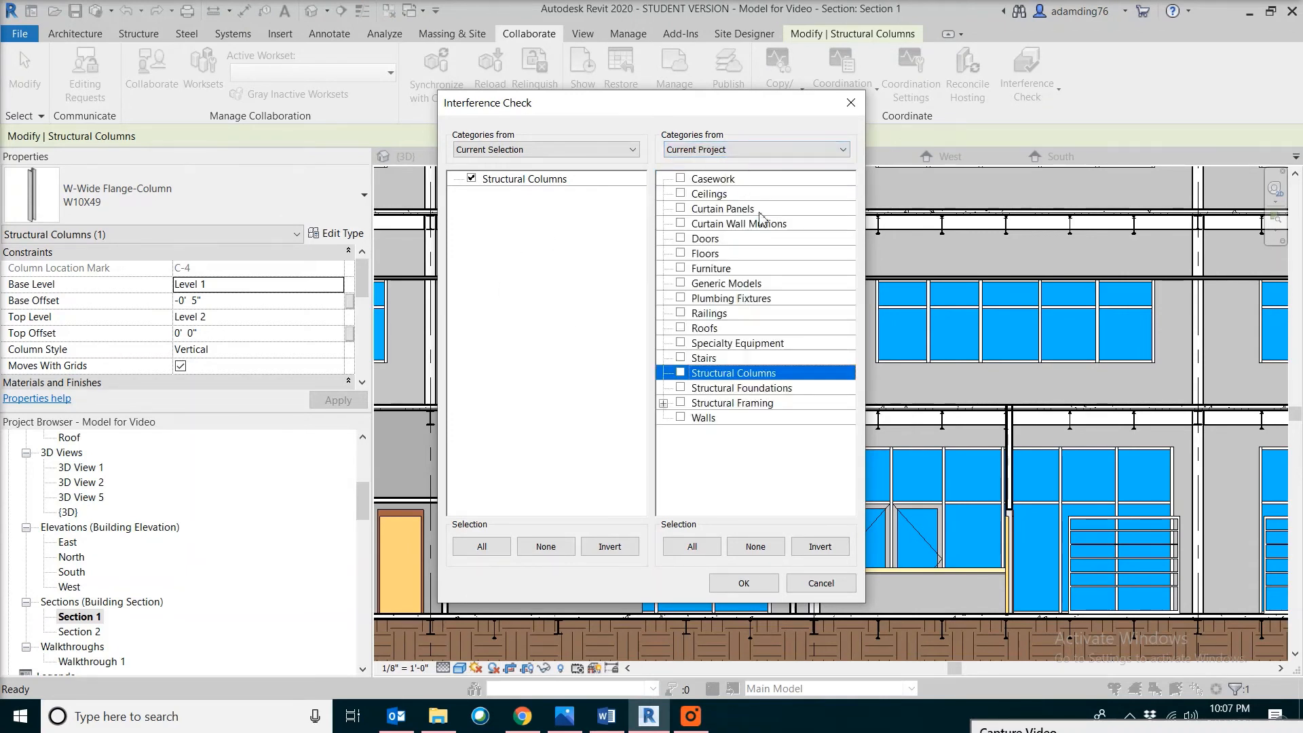
Step: Include every Current Project category from Casework through Walls in the comparison and run the interference check against the selected structural column
left_click(680, 179)
left_click(680, 194)
left_click(680, 208)
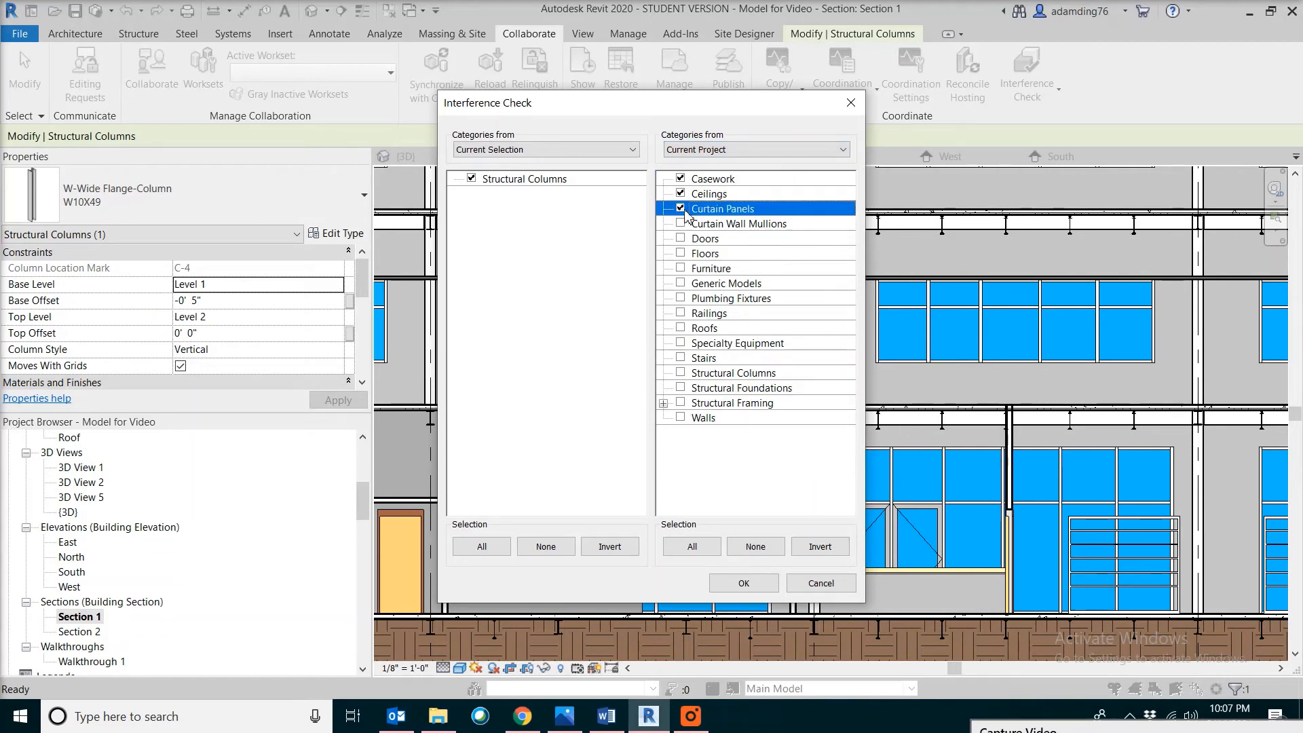
left_click(680, 223)
left_click(680, 238)
left_click(680, 253)
left_click(681, 269)
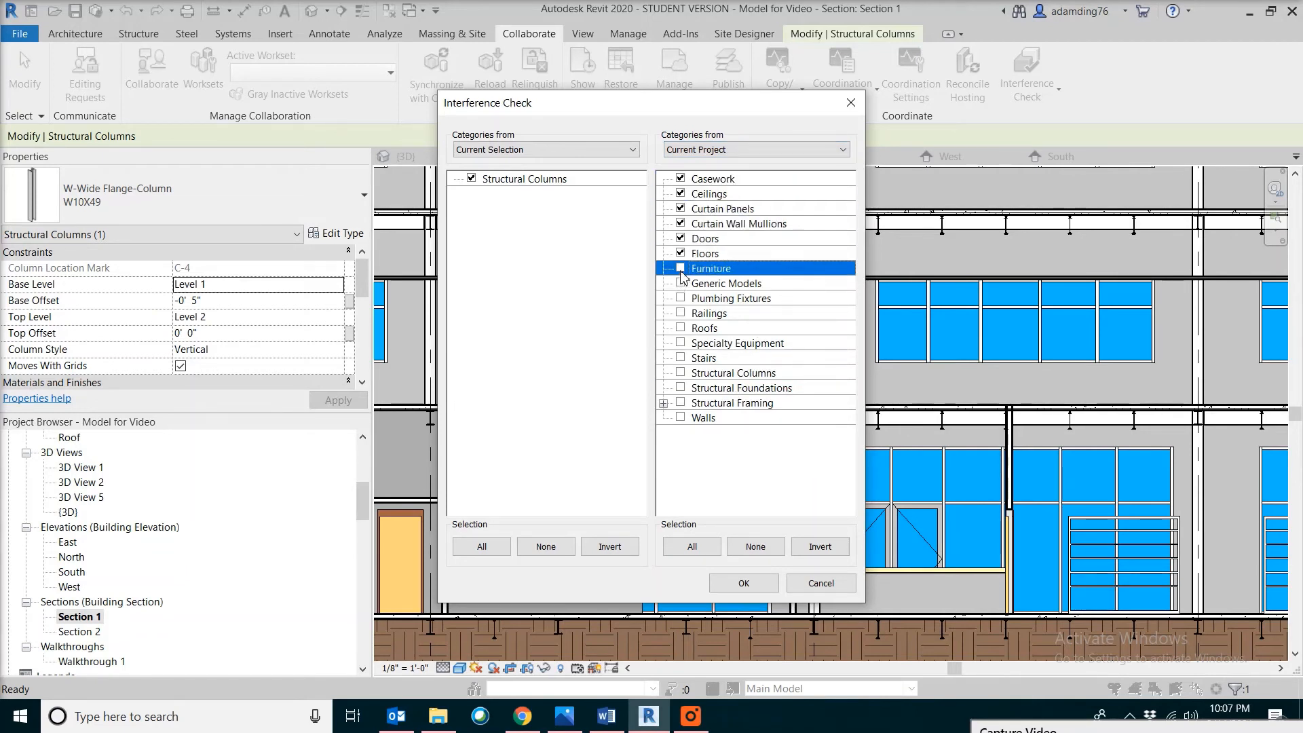
left_click(680, 283)
left_click(680, 299)
left_click(680, 314)
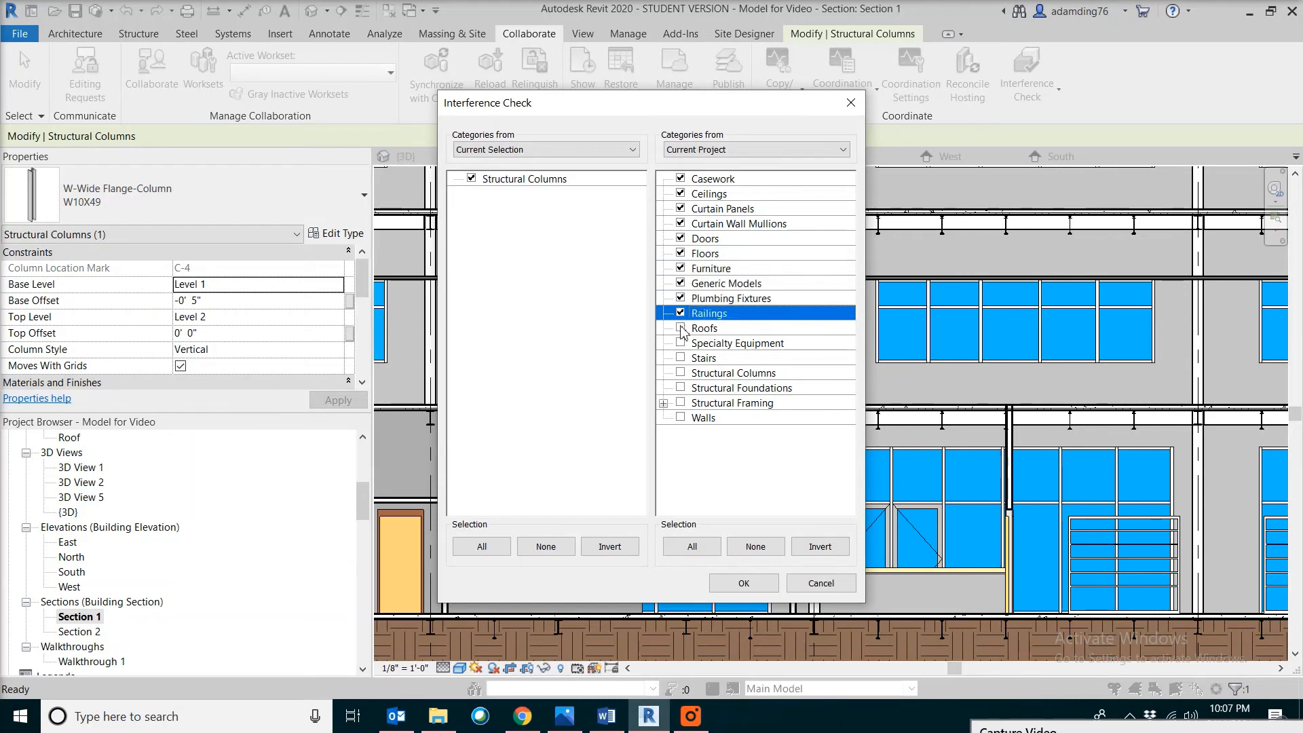
left_click(681, 329)
left_click(680, 344)
left_click(680, 358)
left_click(680, 373)
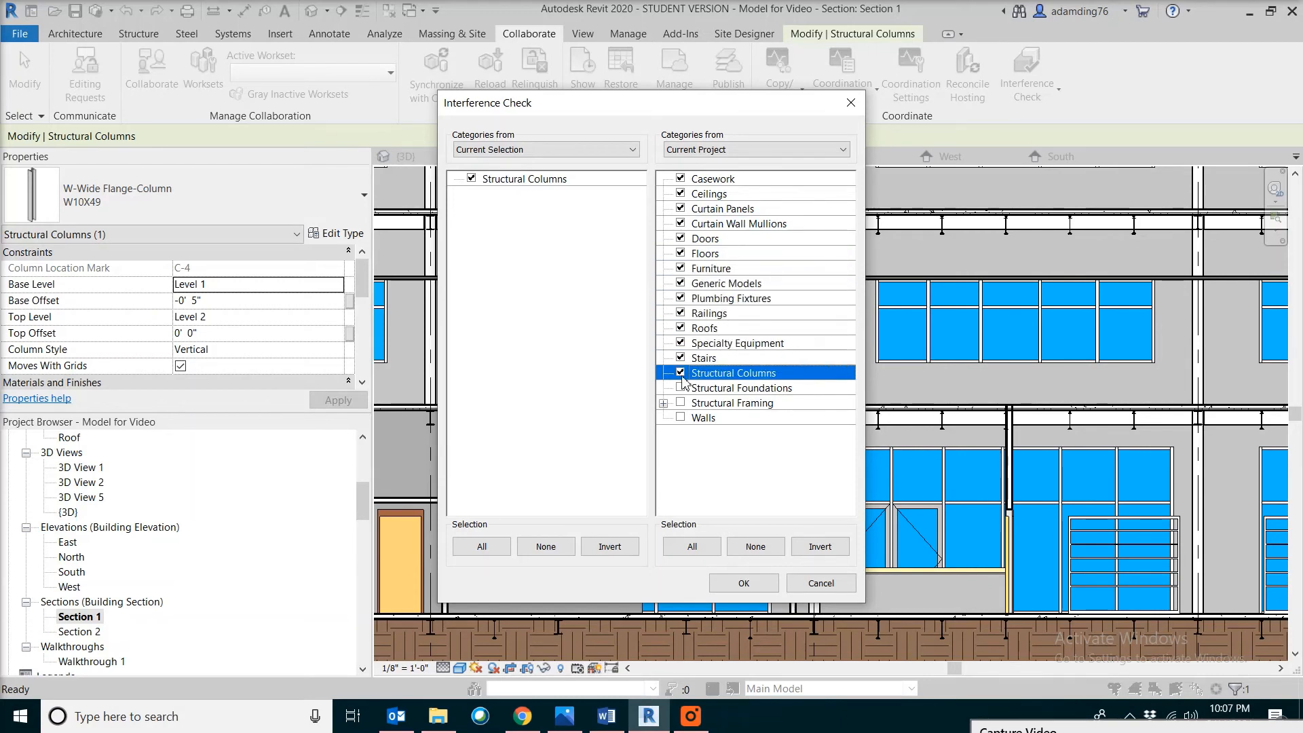
left_click(680, 389)
left_click(680, 404)
left_click(681, 418)
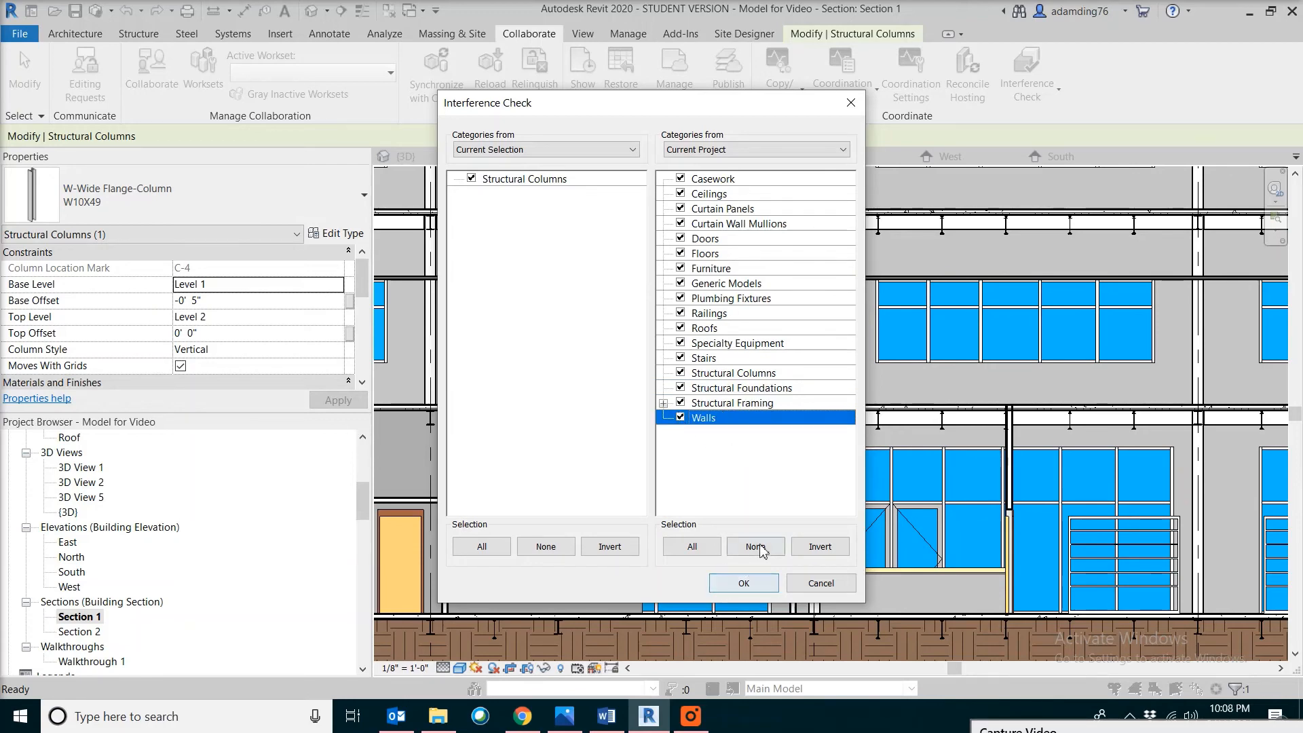
left_click(730, 578)
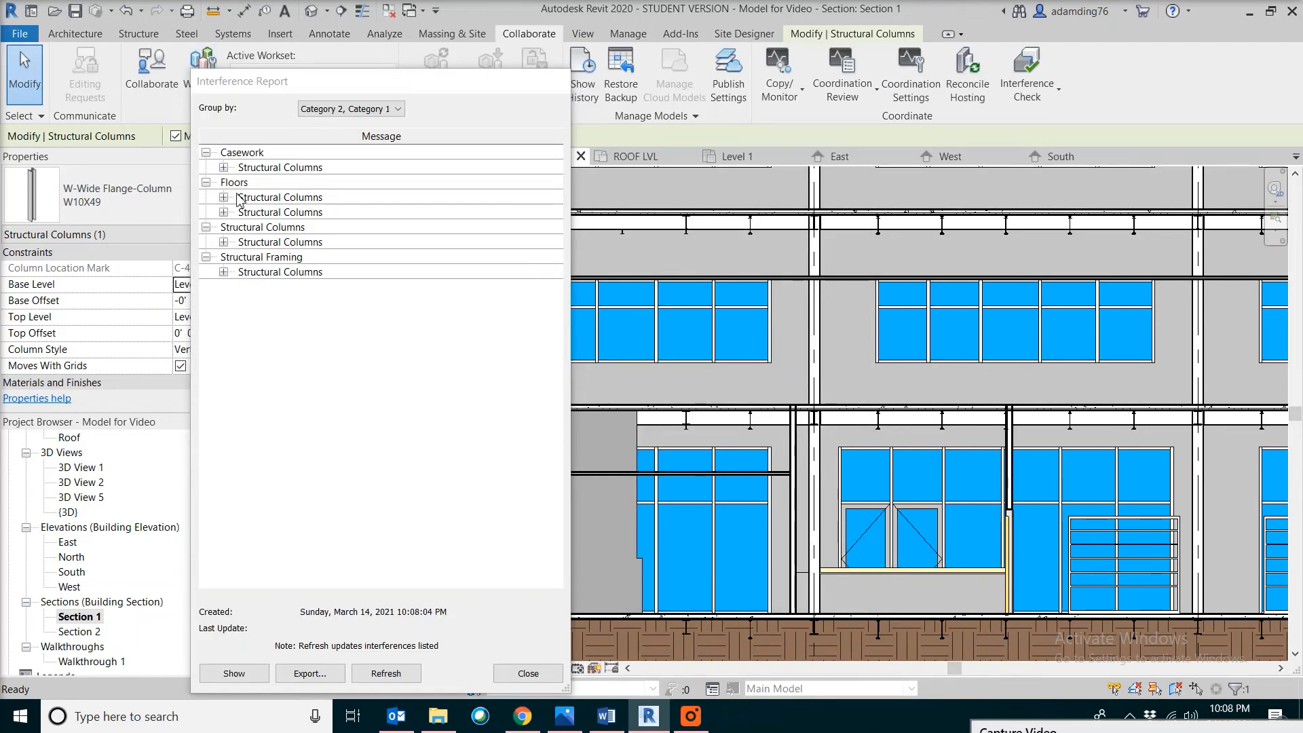
Step: Examine the elements listed for the structural column against structural column clash in the interference report
left_click(224, 241)
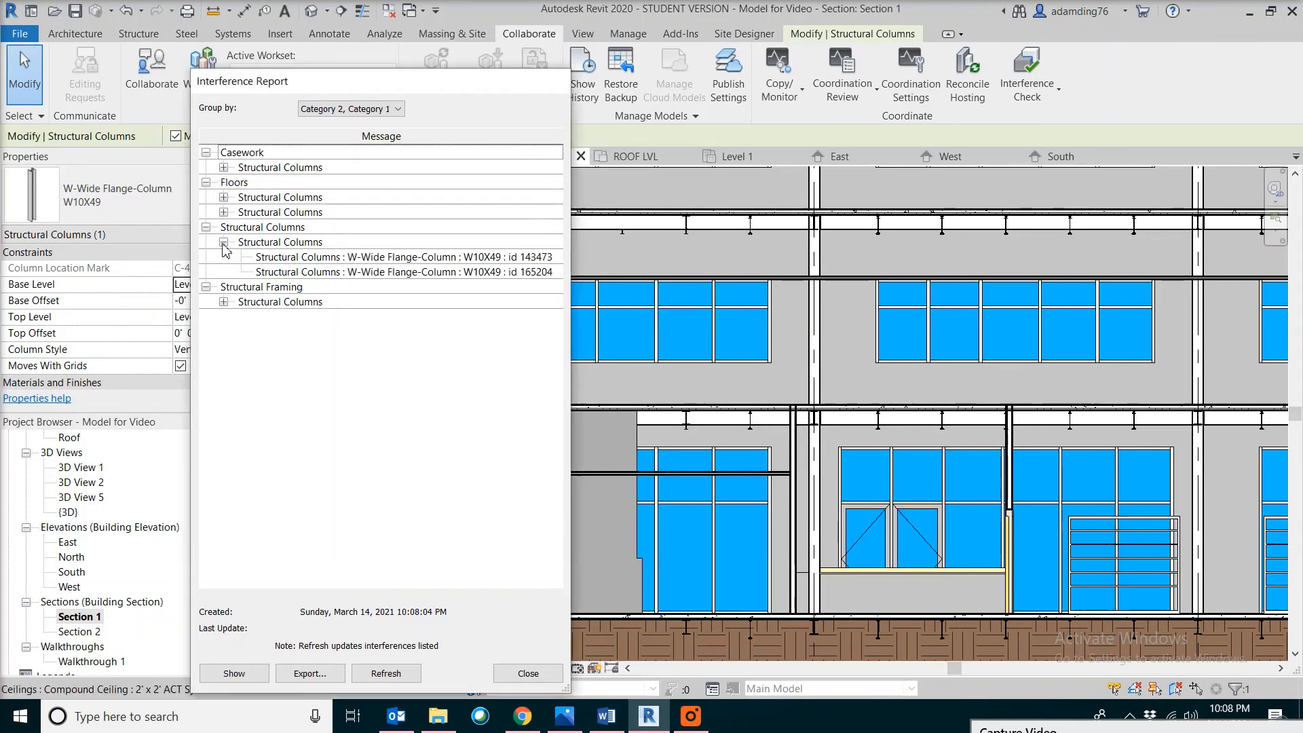